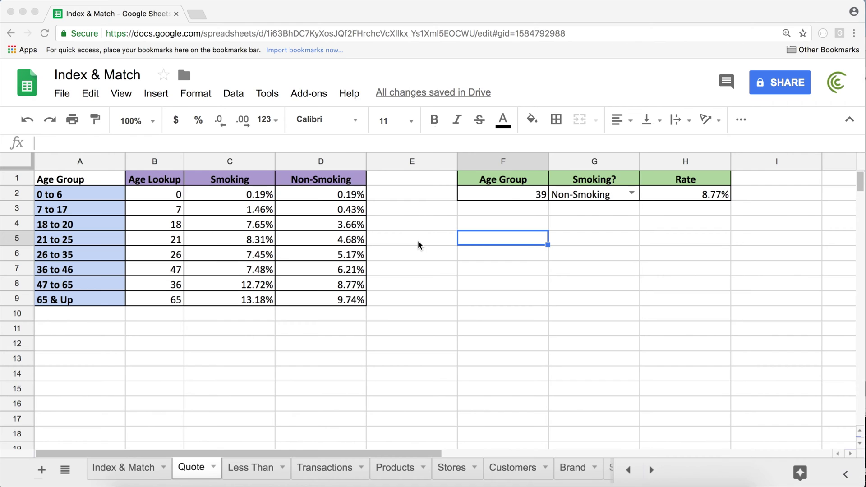
Step: Start a MATCH formula in F5 to review its search_key, range and search_type arguments, then cancel it
left_click(488, 242)
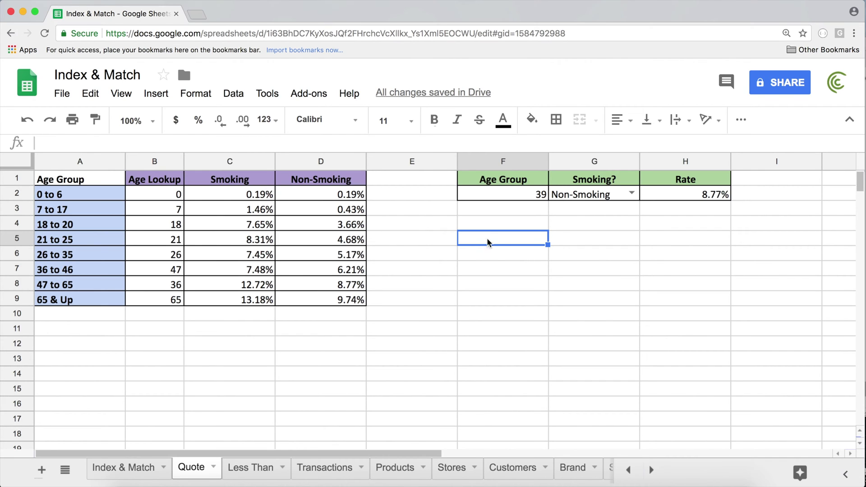
type("=ma")
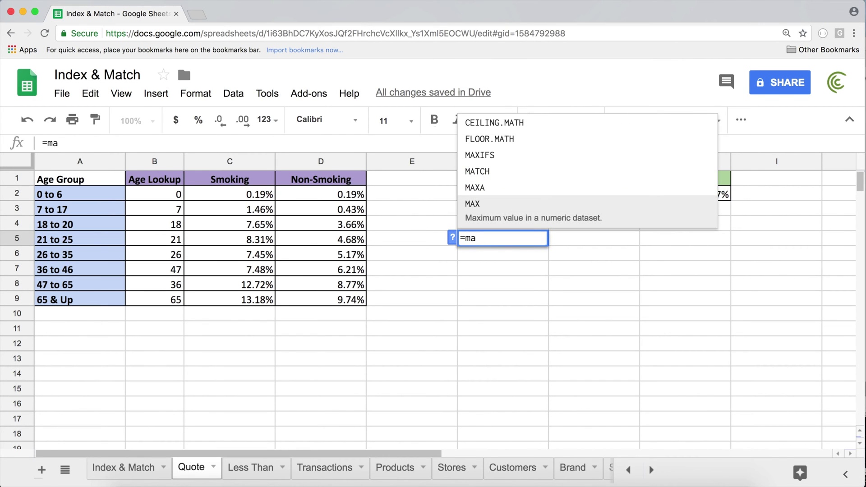
key("Up")
key("Up")
key("Tab")
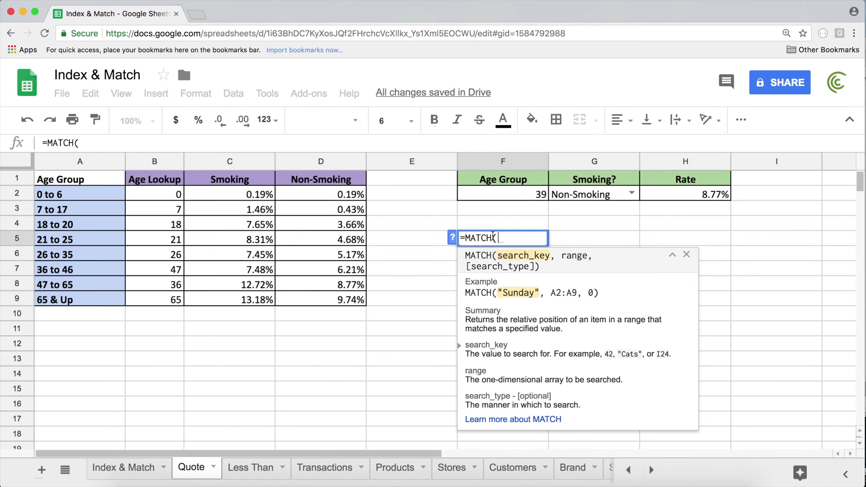
double_click(527, 256)
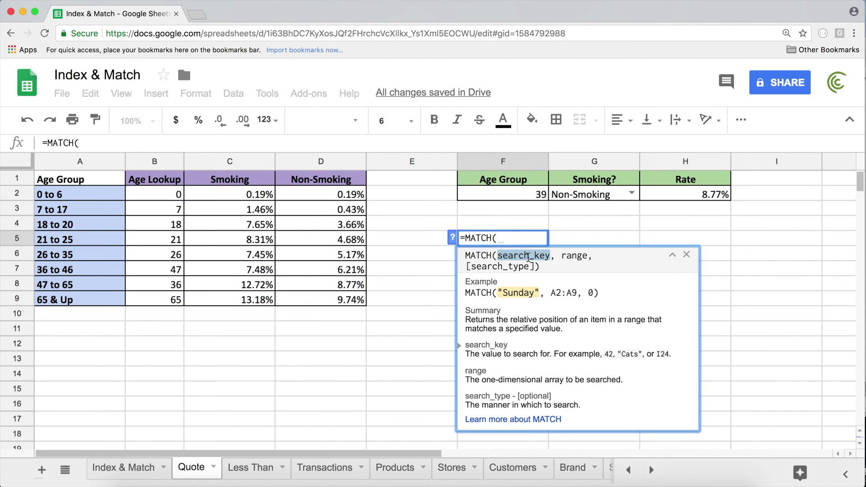
double_click(566, 256)
double_click(493, 265)
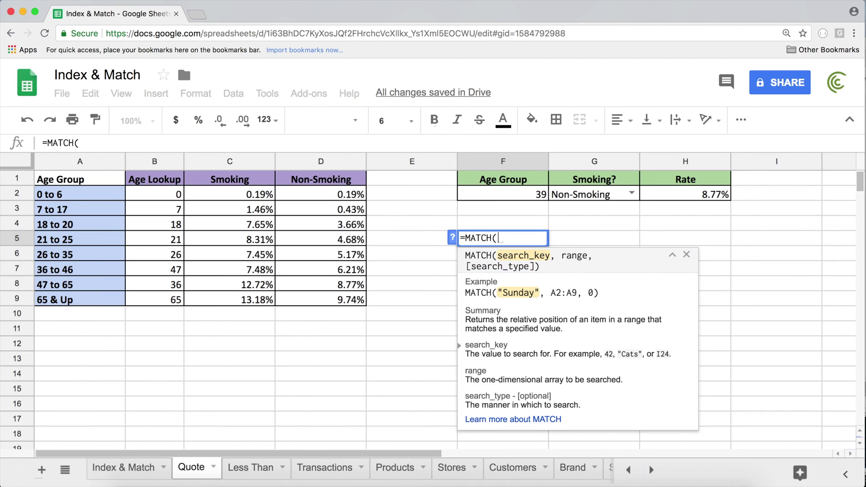
key("Escape")
Step: Note 0 as 'exact match' in F5:G5 and 1 as 'greater than' in F6:G6
type("0")
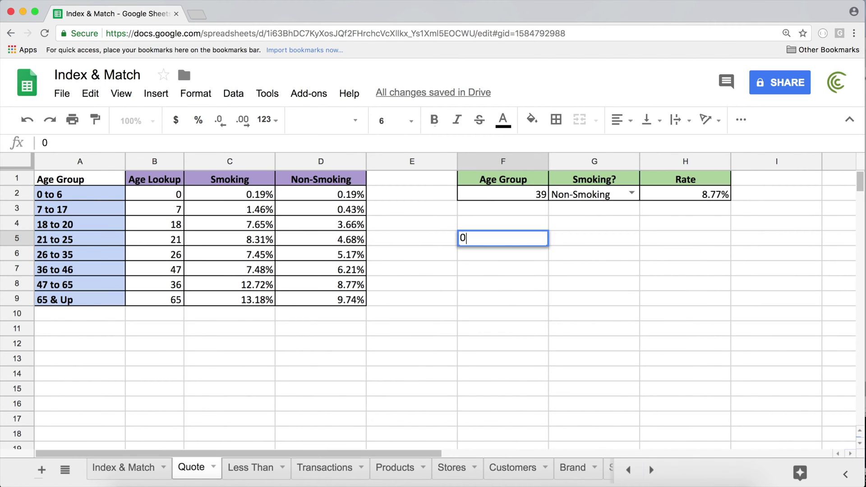
key("Tab")
type("exact match")
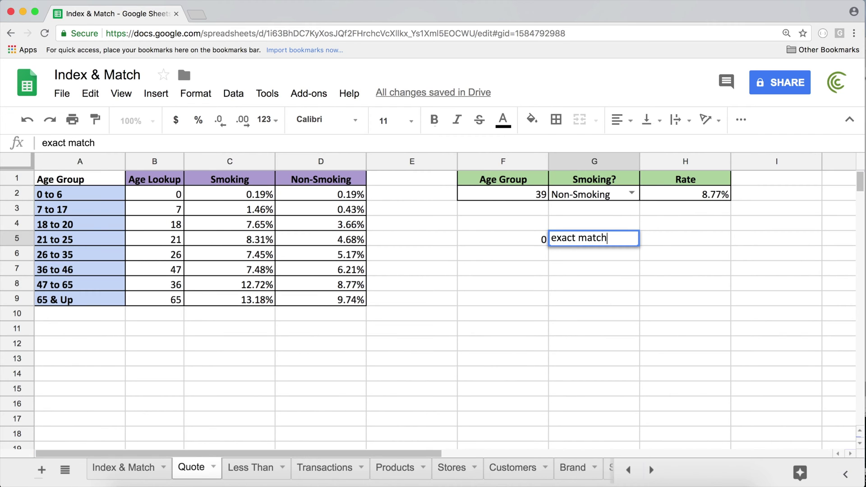
key("Return")
left_click(503, 253)
left_click(503, 239)
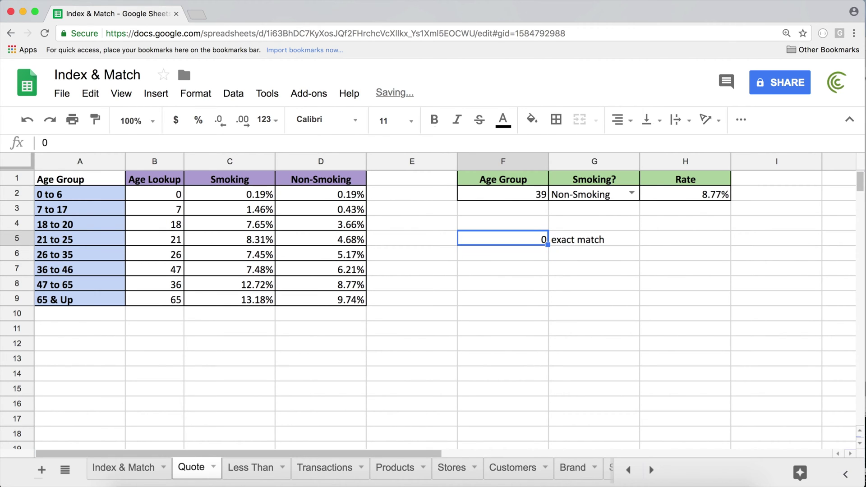
left_click(503, 253)
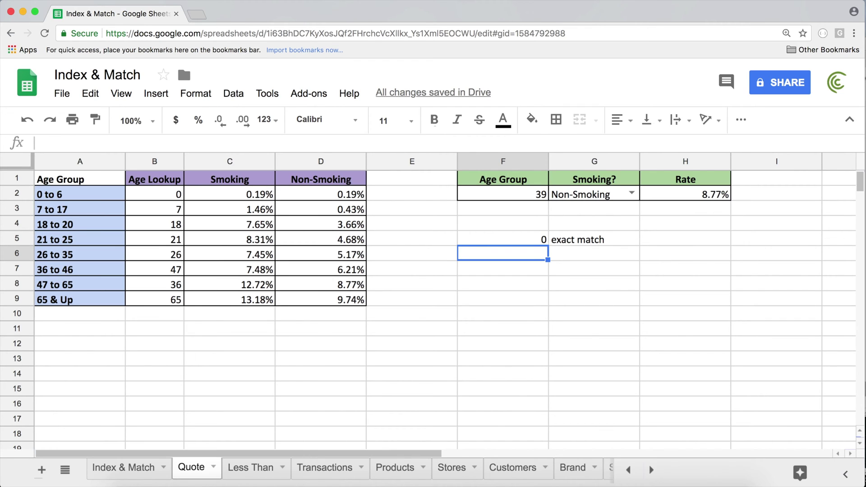
type("1")
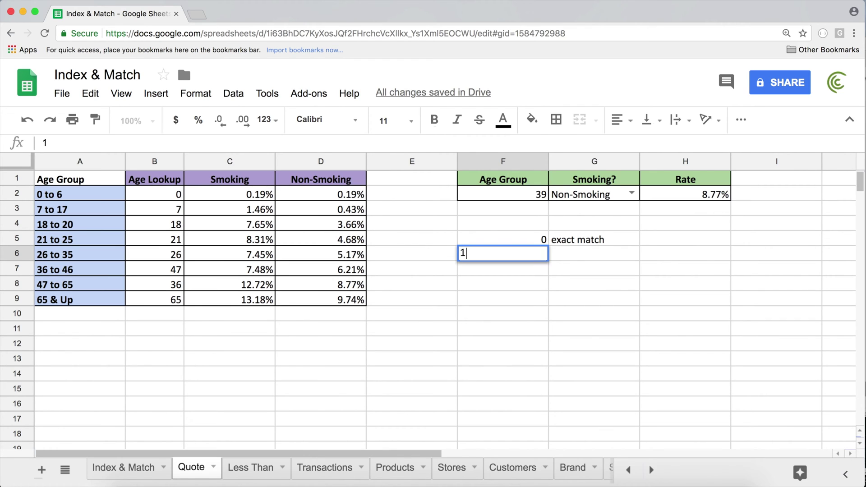
key("Tab")
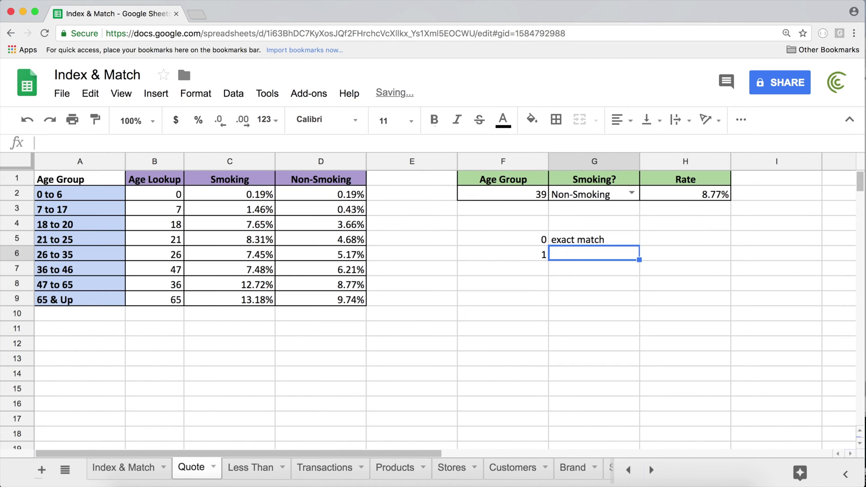
type("ggg")
key("BackSpace")
key("BackSpace")
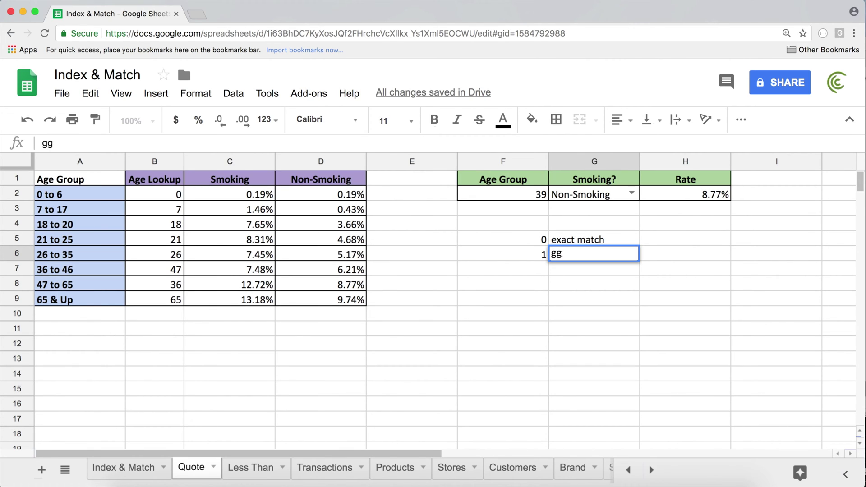
type("reater than")
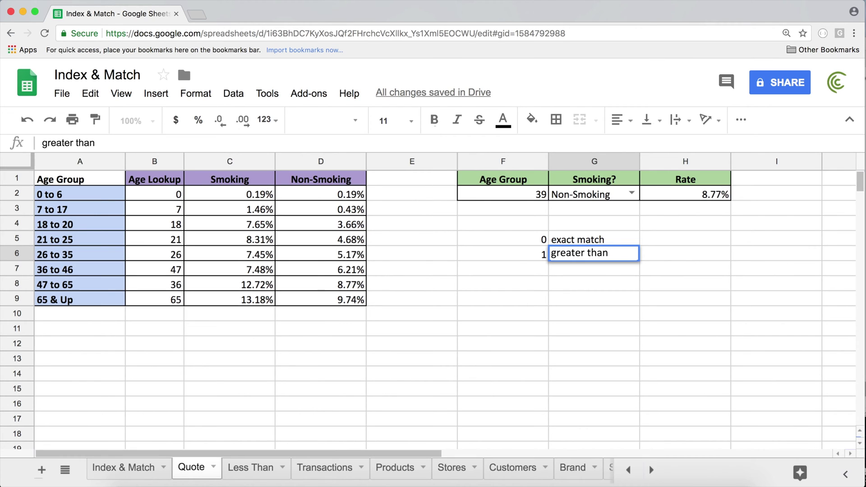
key("Return")
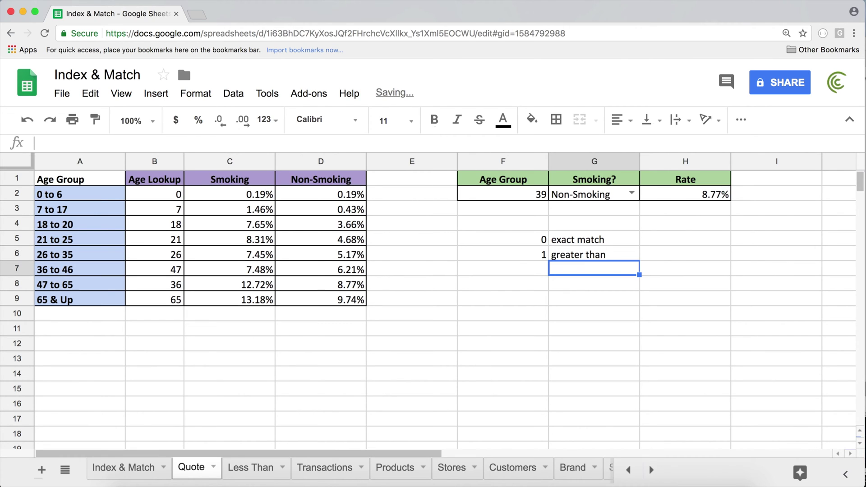
Step: Note -1 as 'less than' in F7:G7
left_click(503, 268)
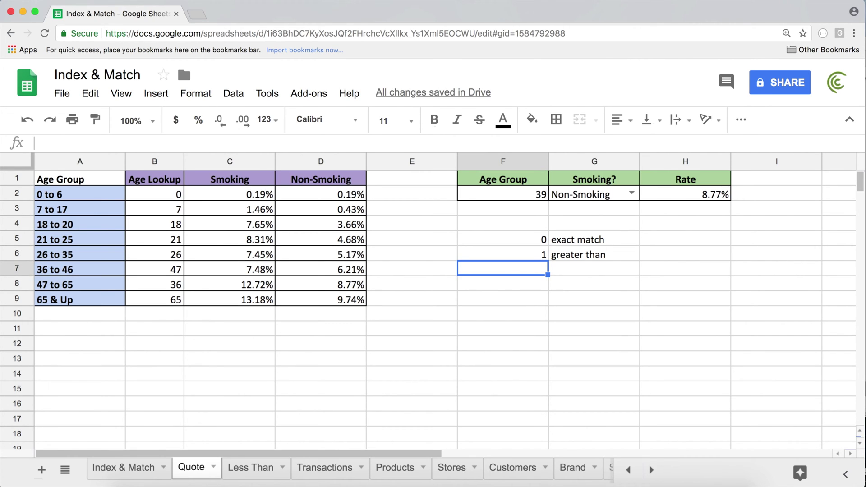
type("-1")
key("Tab")
type("less than")
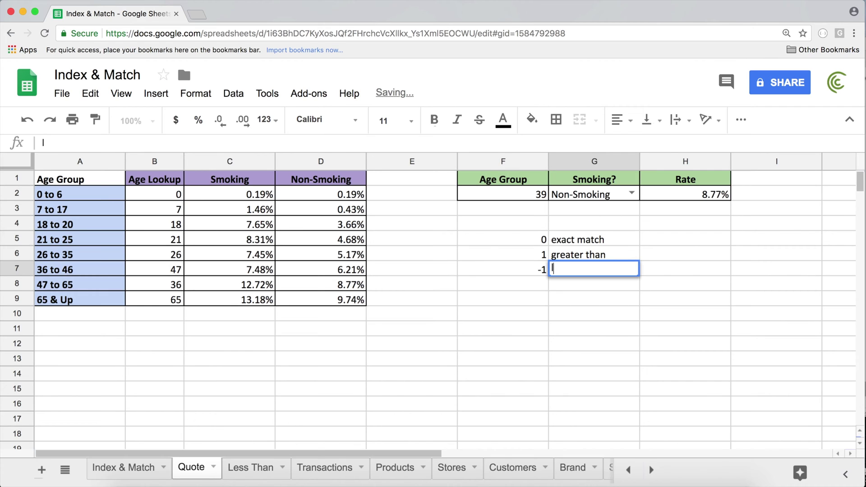
key("Return")
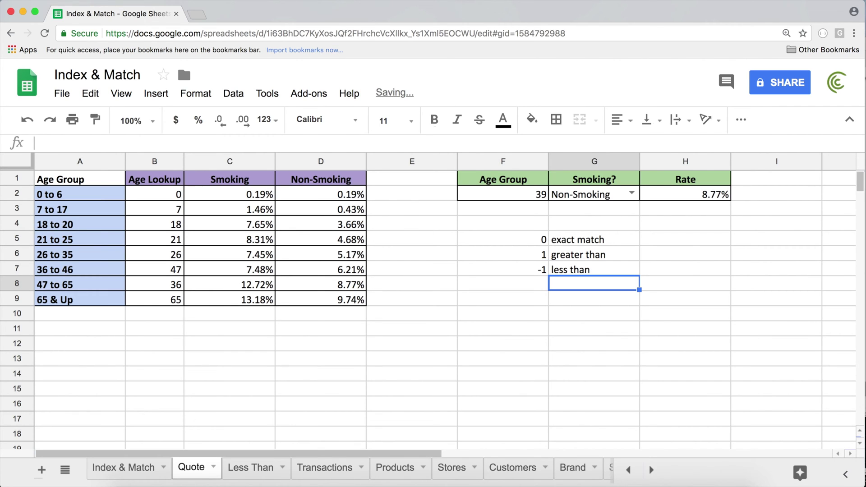
left_click(543, 244)
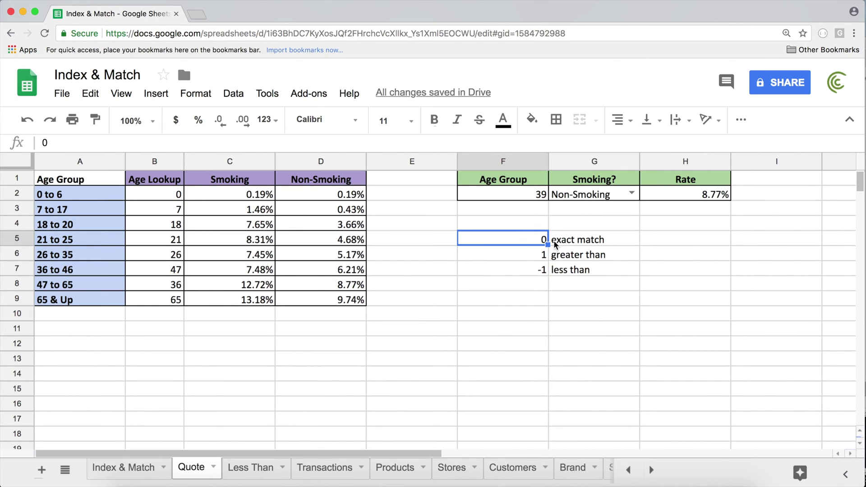
left_click(585, 196)
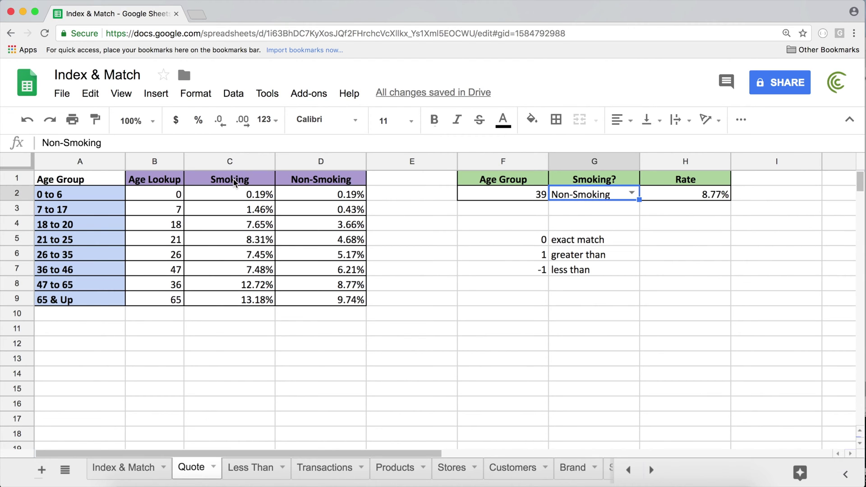
left_click_drag(227, 179, 303, 180)
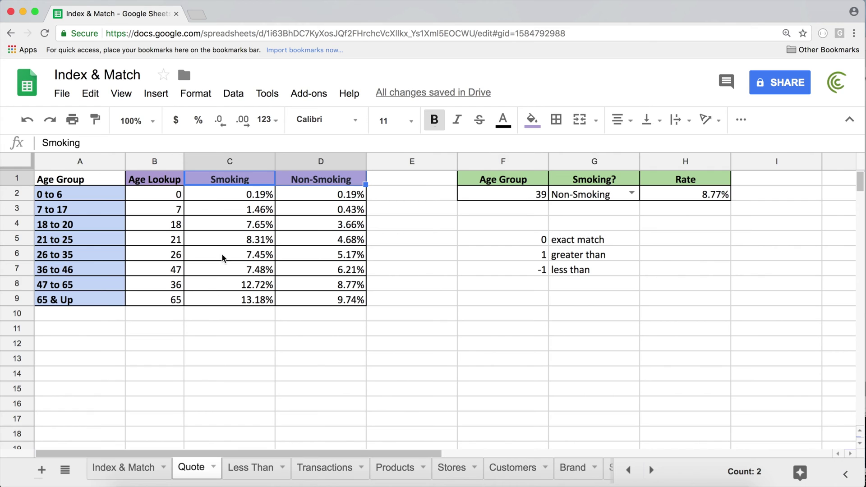
left_click(579, 194)
left_click_drag(231, 179, 299, 180)
left_click(559, 256)
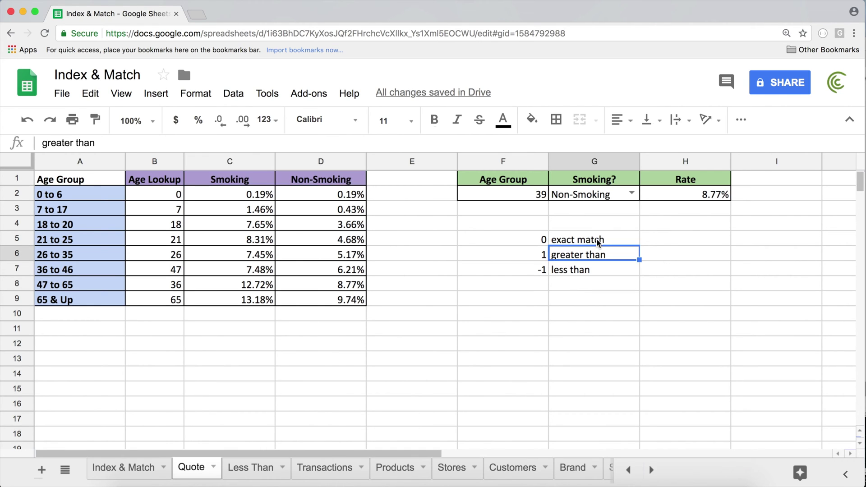
left_click_drag(173, 198, 168, 298)
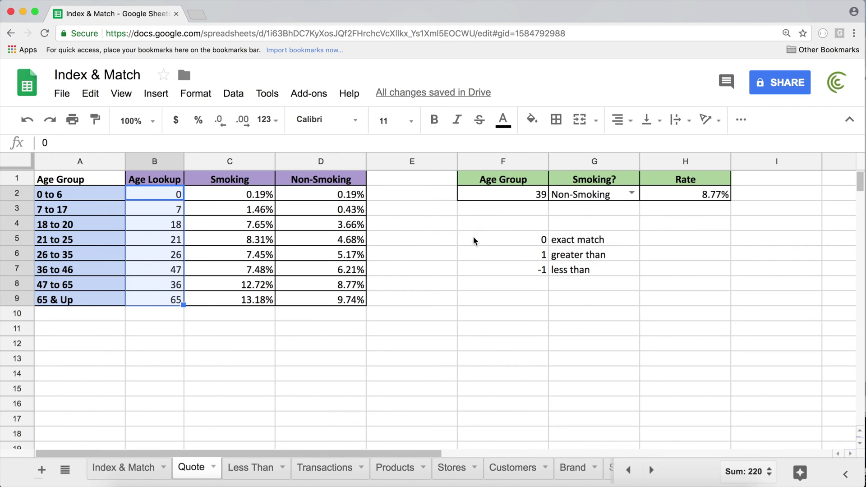
left_click(517, 194)
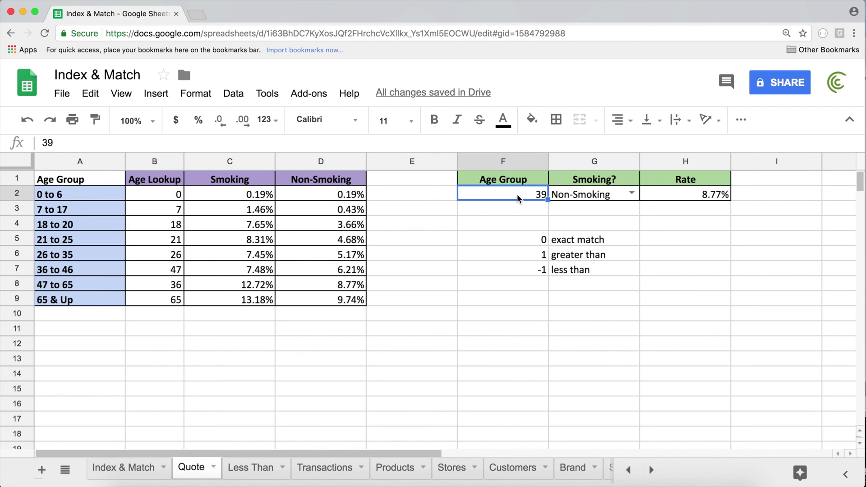
left_click(168, 196)
left_click(167, 211)
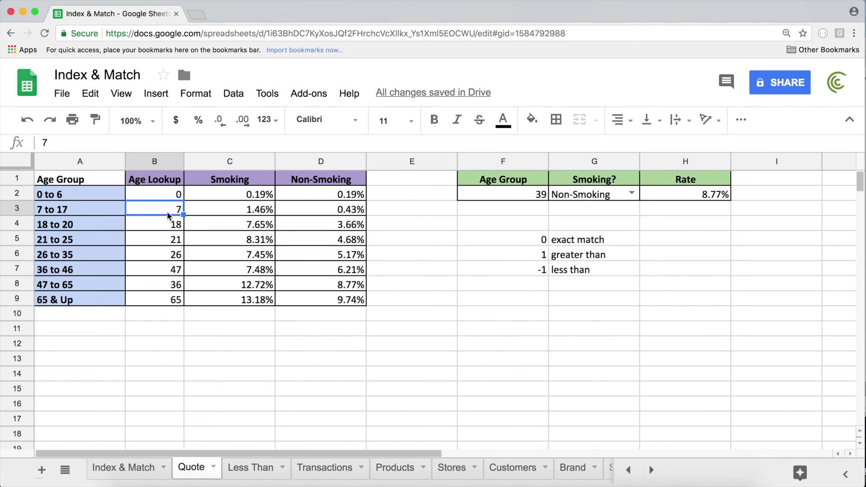
left_click(168, 225)
left_click(166, 243)
left_click(170, 254)
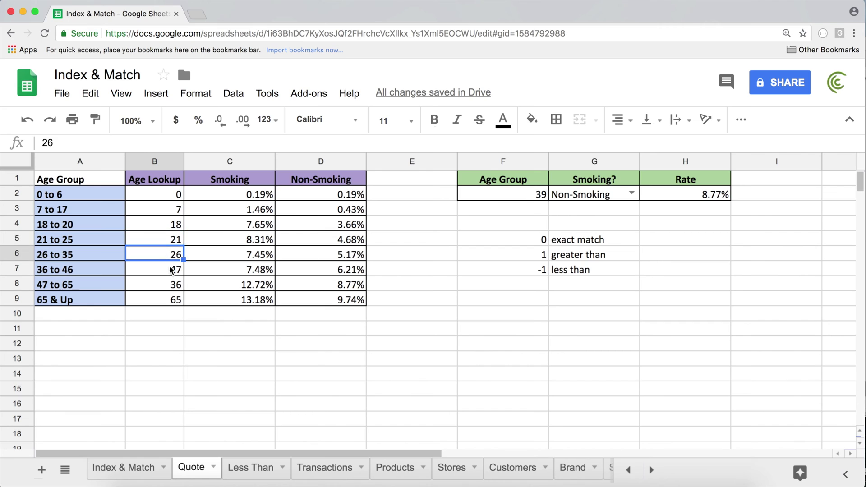
left_click(171, 273)
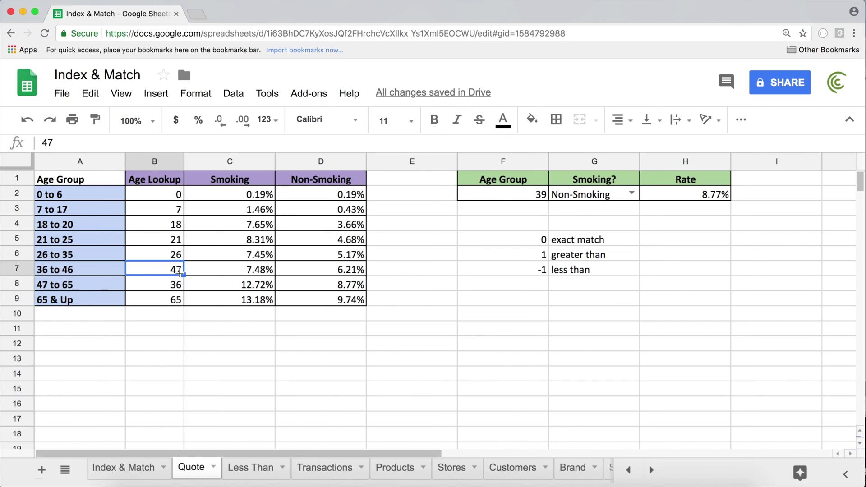
left_click(174, 257)
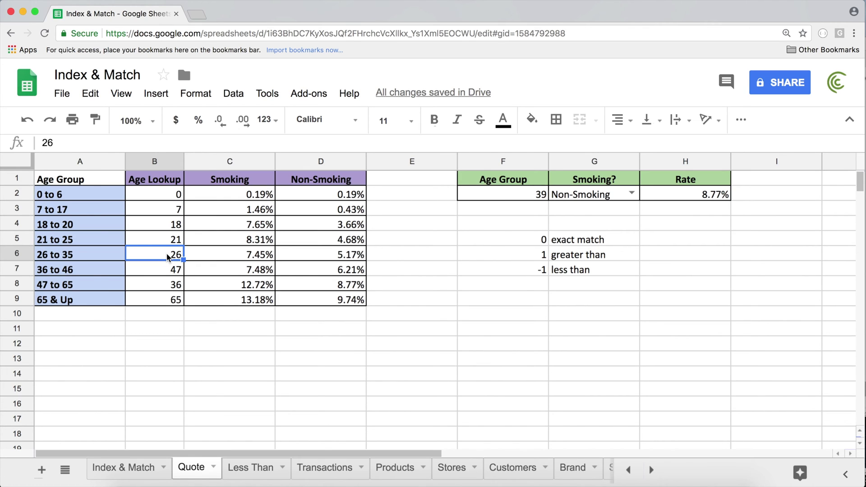
left_click_drag(568, 272, 532, 269)
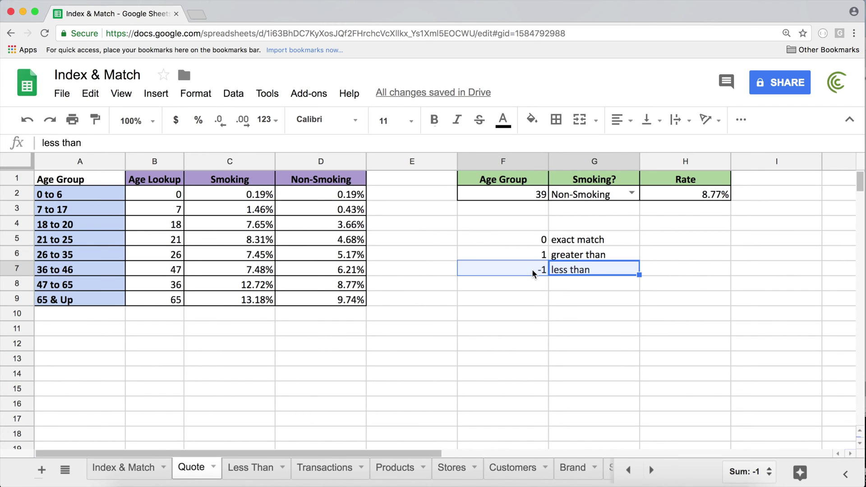
left_click(532, 269)
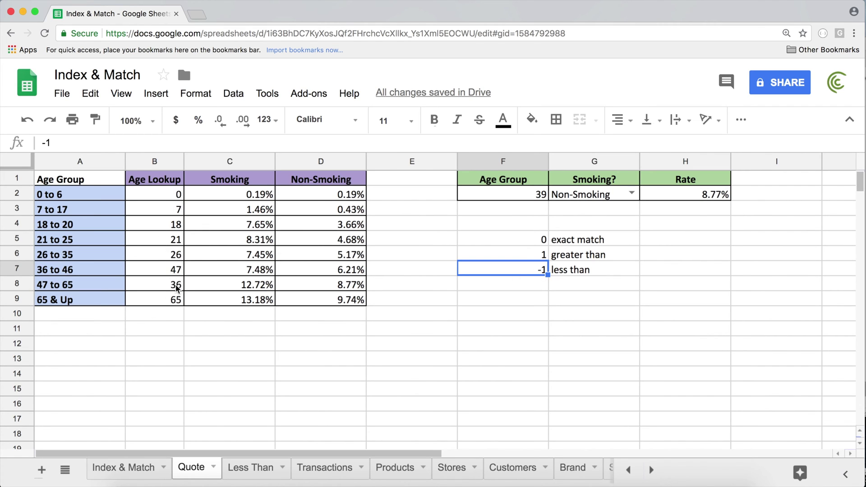
left_click(257, 469)
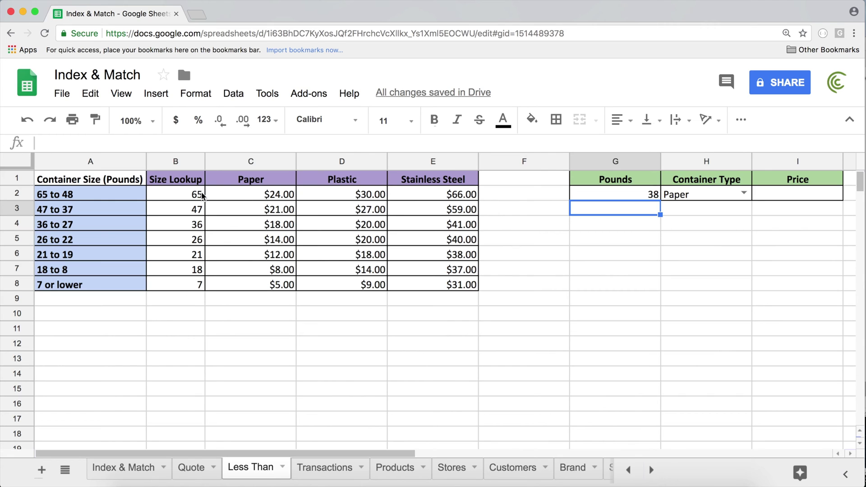
left_click_drag(270, 179, 427, 181)
key("Down")
key("Down")
key("Right")
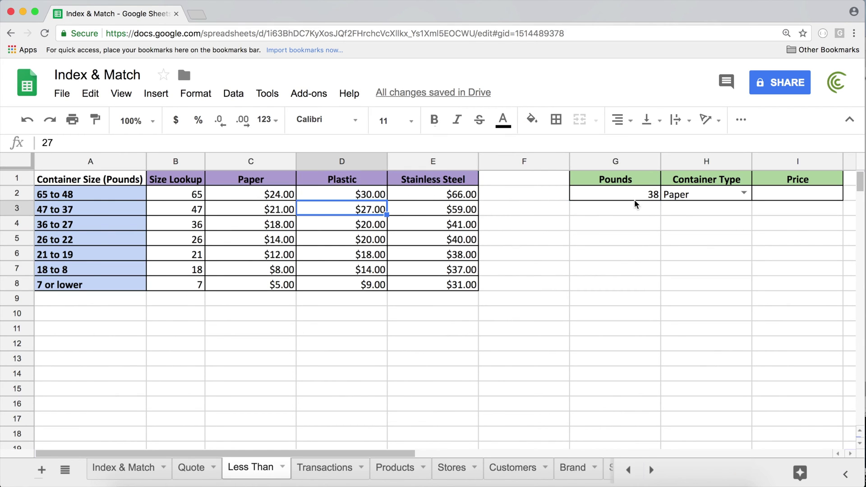
left_click(622, 197)
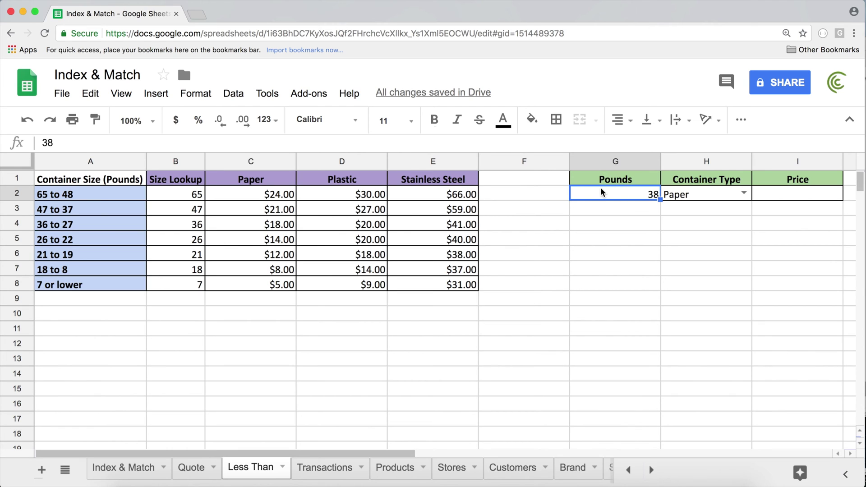
left_click(625, 181)
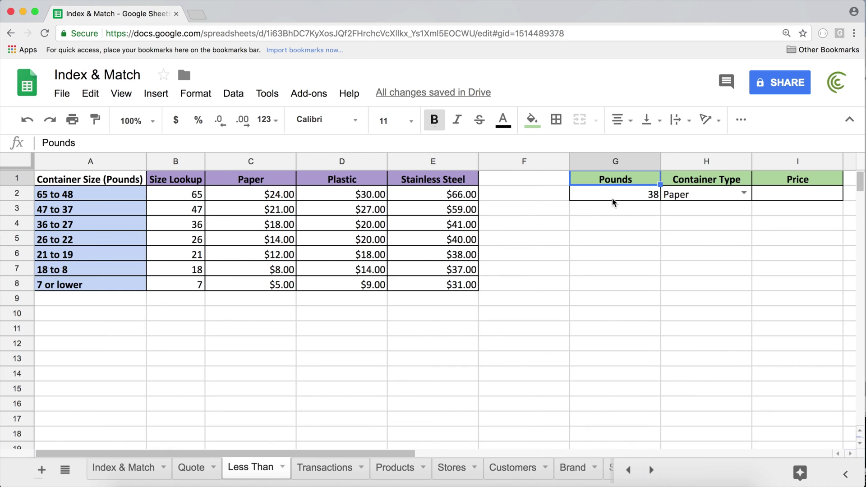
left_click(620, 198)
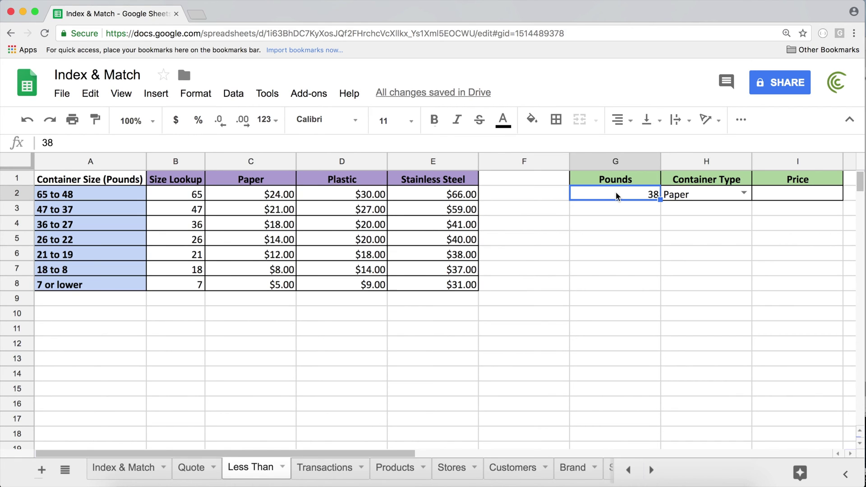
left_click(695, 195)
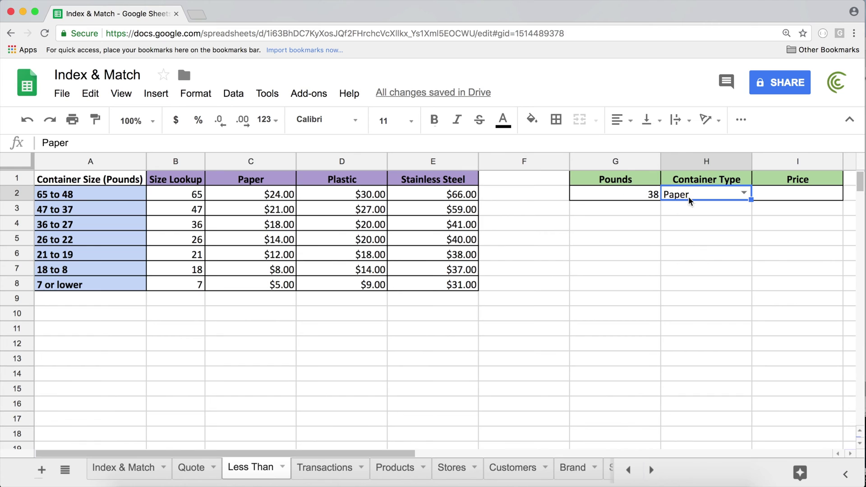
left_click(626, 193)
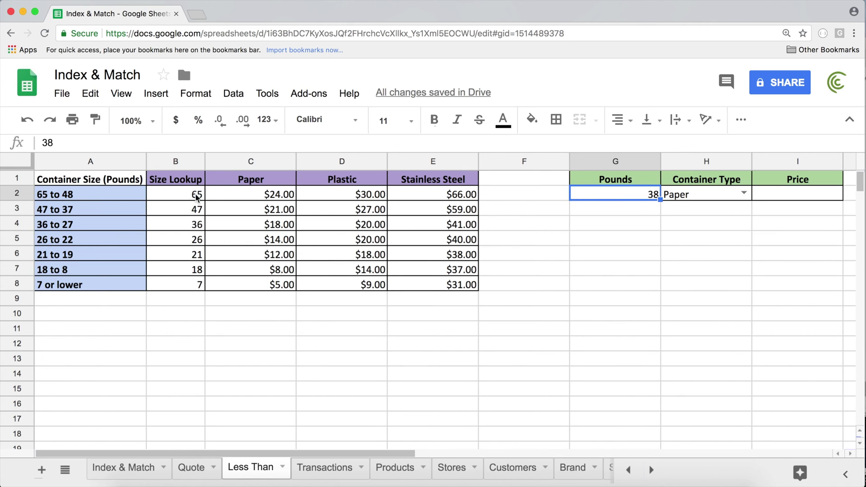
left_click(194, 225)
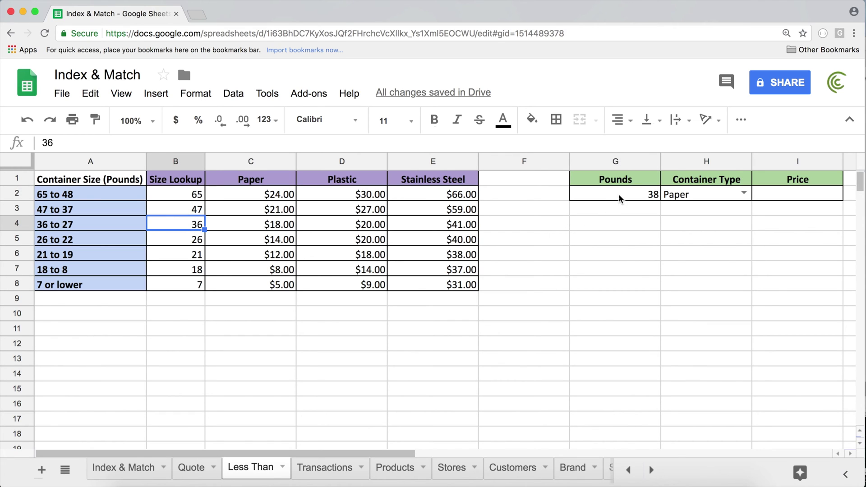
left_click(619, 194)
left_click(180, 211)
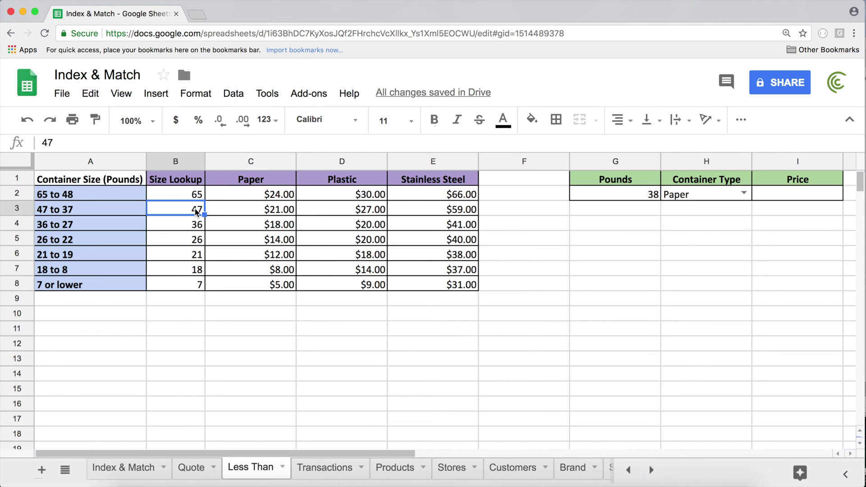
left_click(261, 212)
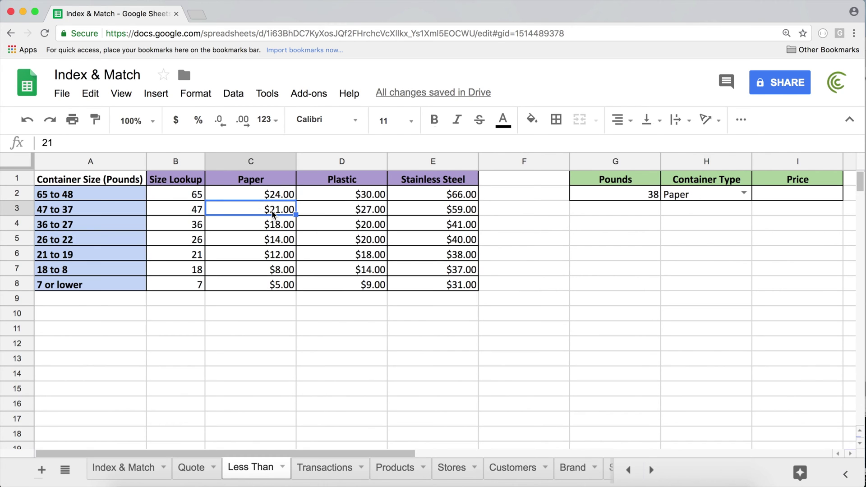
left_click(785, 195)
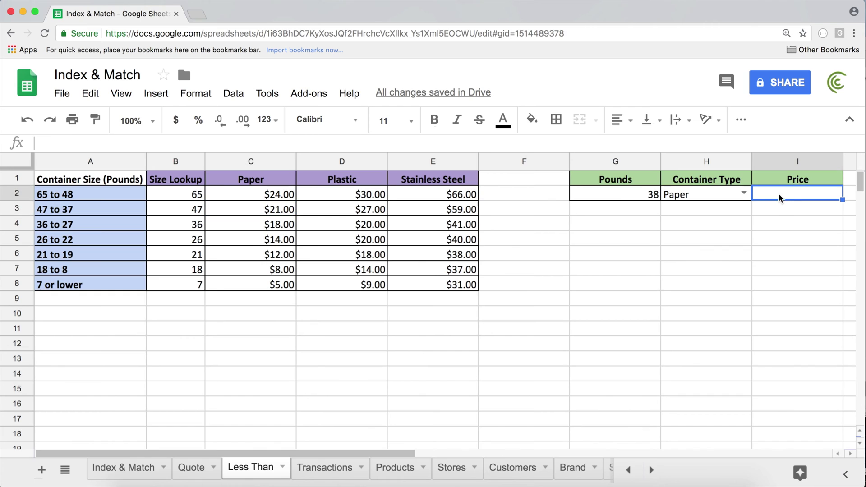
left_click(608, 228)
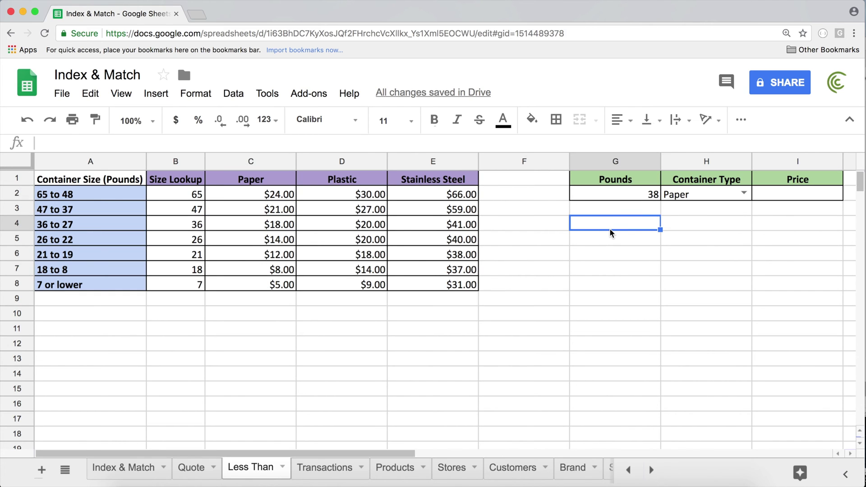
Step: Label G4 'row' and H4 'col'
type("row")
key("Tab")
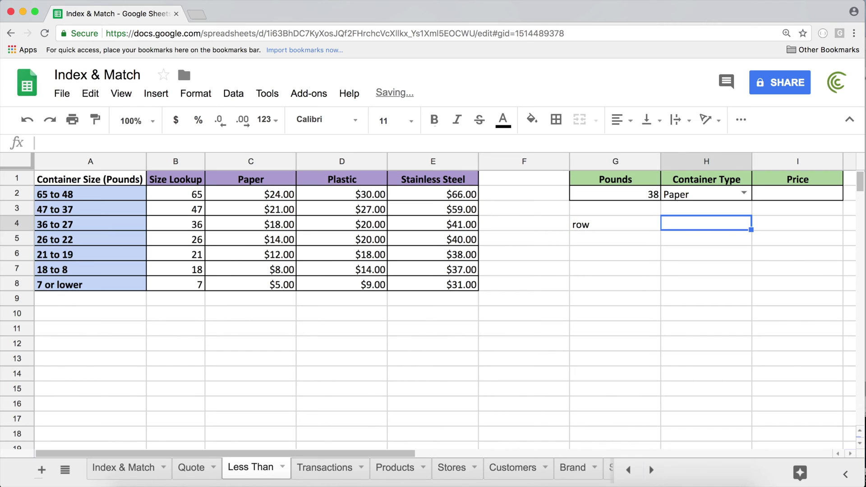
type("col")
key("Return")
key("Left")
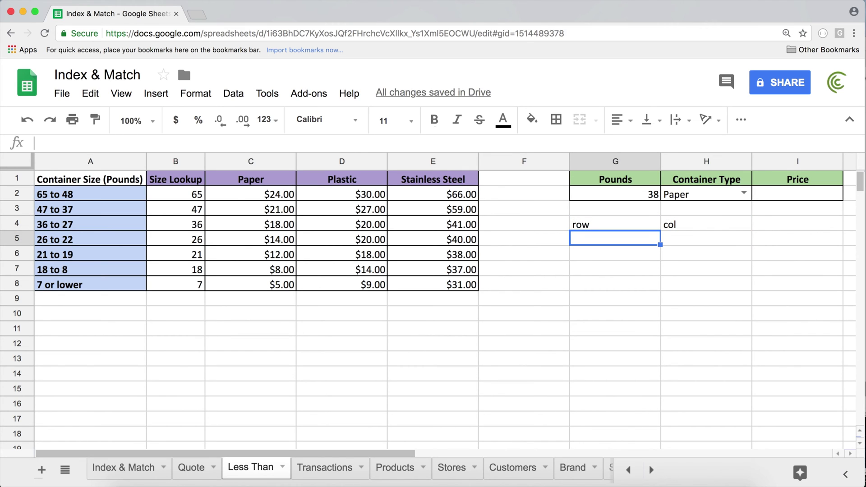
Step: Enter =MATCH(G2,$B$2:$B$8,-1) in G5, returning row 2 for 38 pounds
type("=ma")
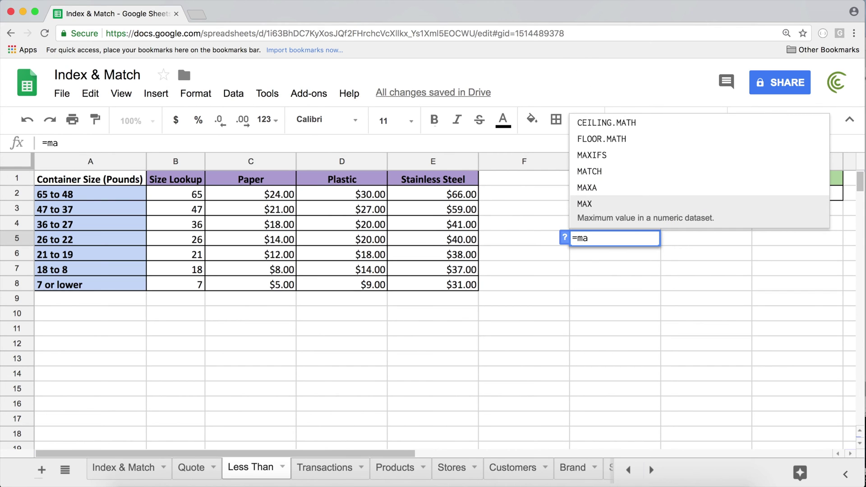
left_click(632, 172)
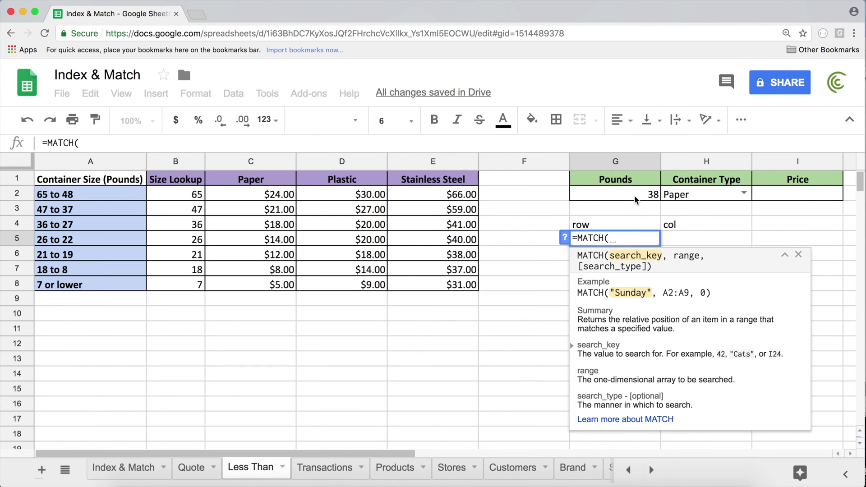
left_click(635, 194)
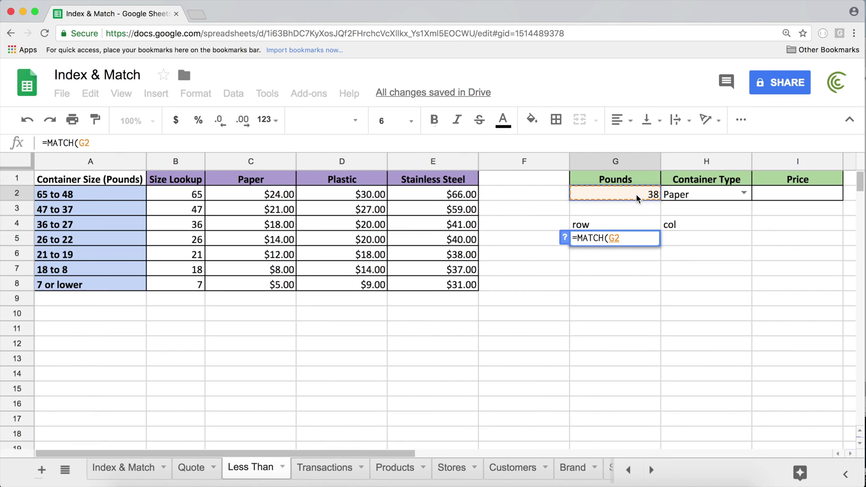
type(",")
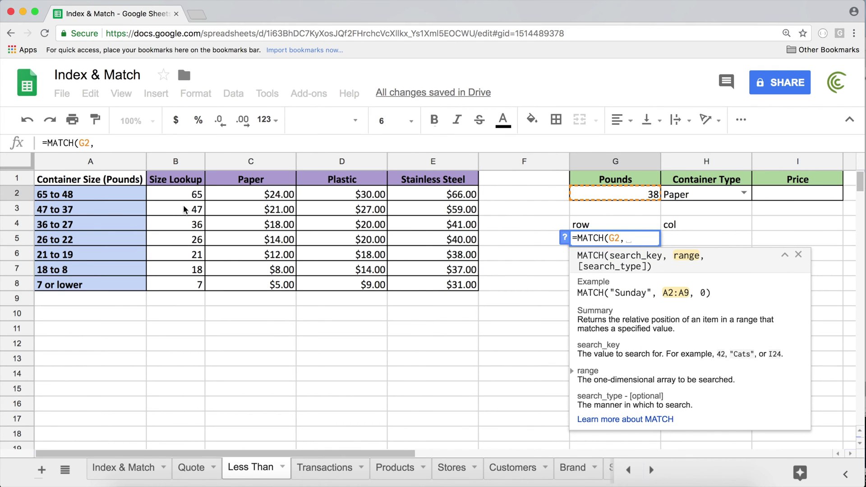
left_click_drag(183, 195, 184, 285)
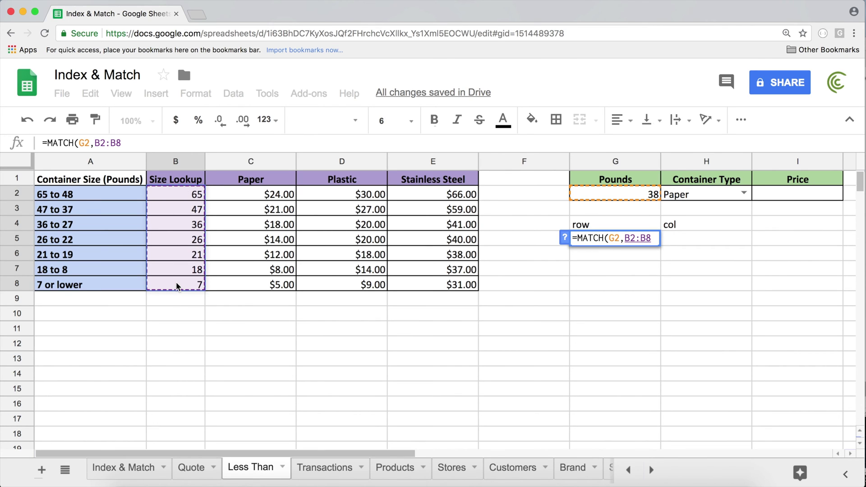
key("F4")
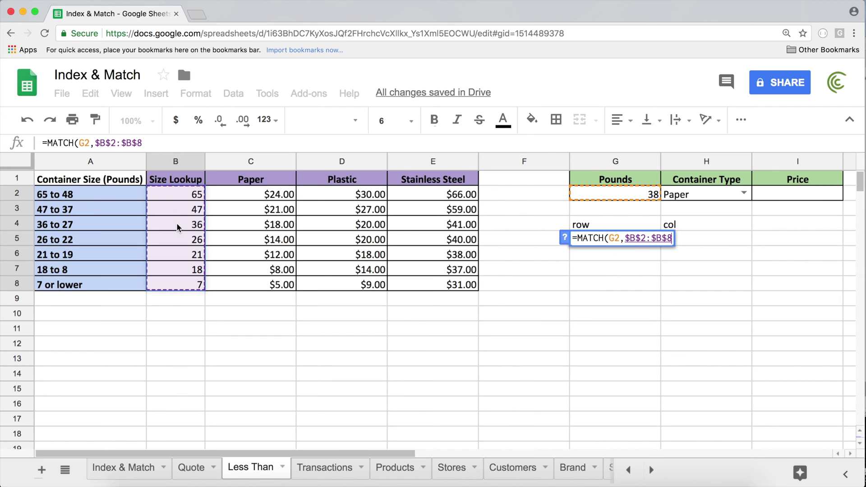
type(",")
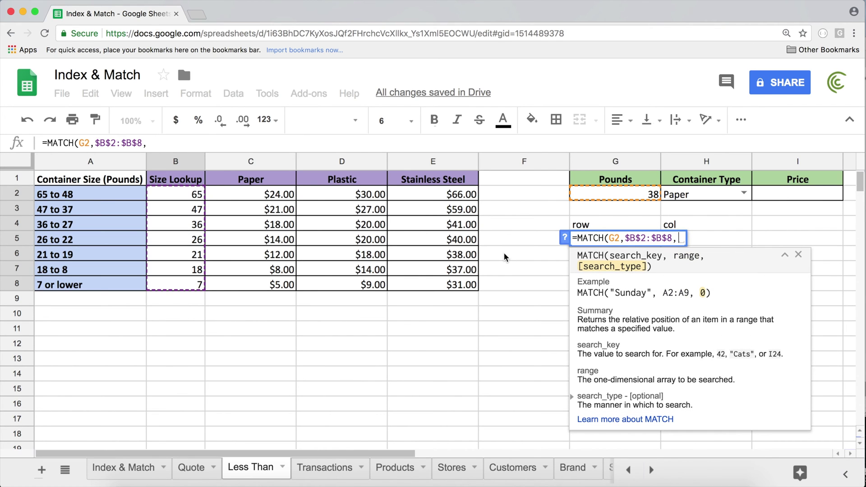
type("-1")
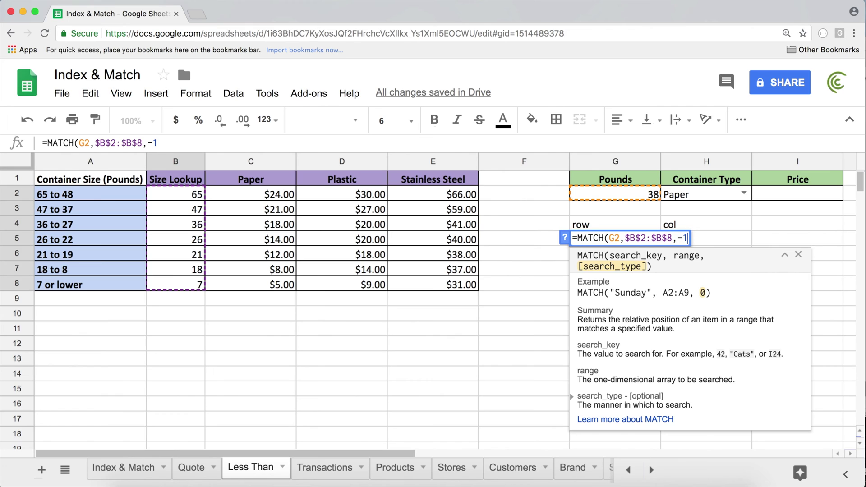
type(")")
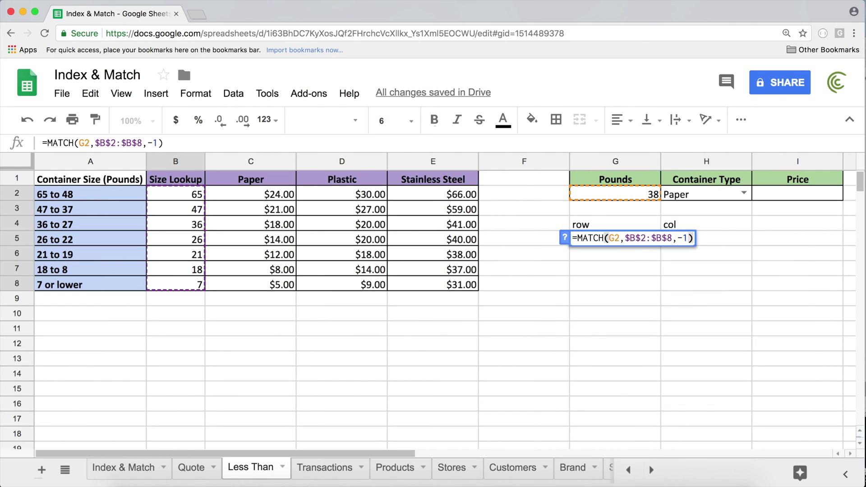
key("Return")
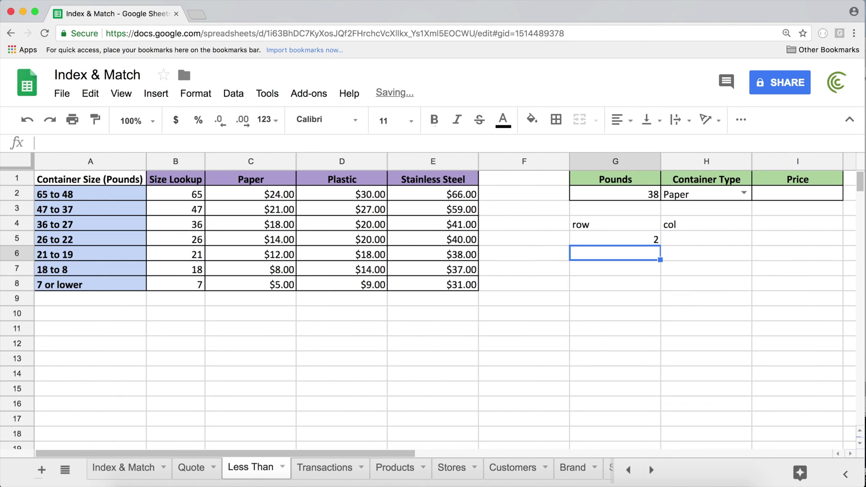
Step: Review G5's row formula against the size lookups, then test a Pounds value of 47
left_click(632, 240)
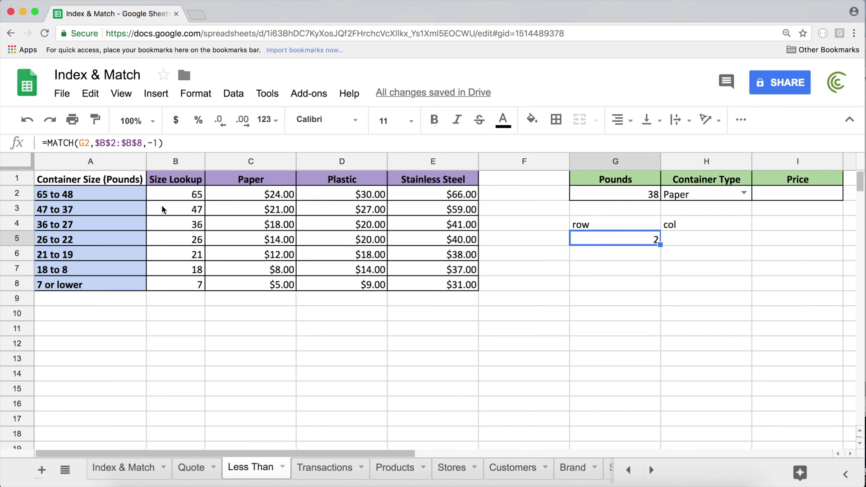
left_click(190, 199)
left_click(191, 209)
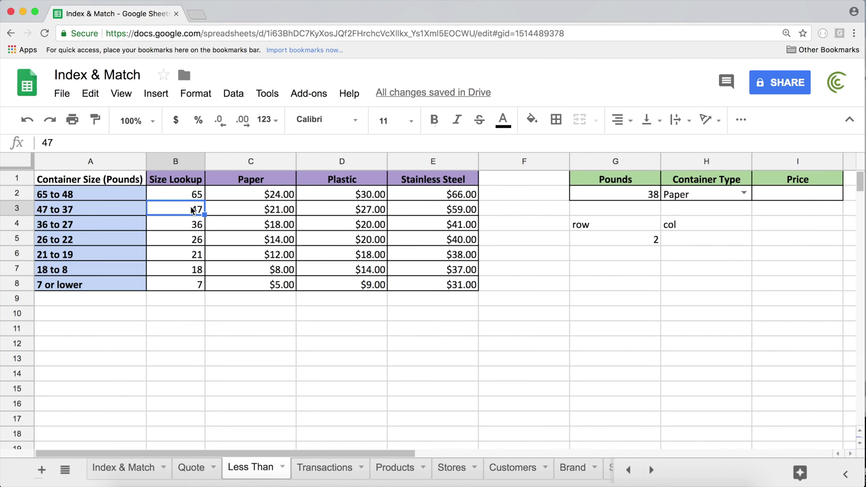
left_click(629, 195)
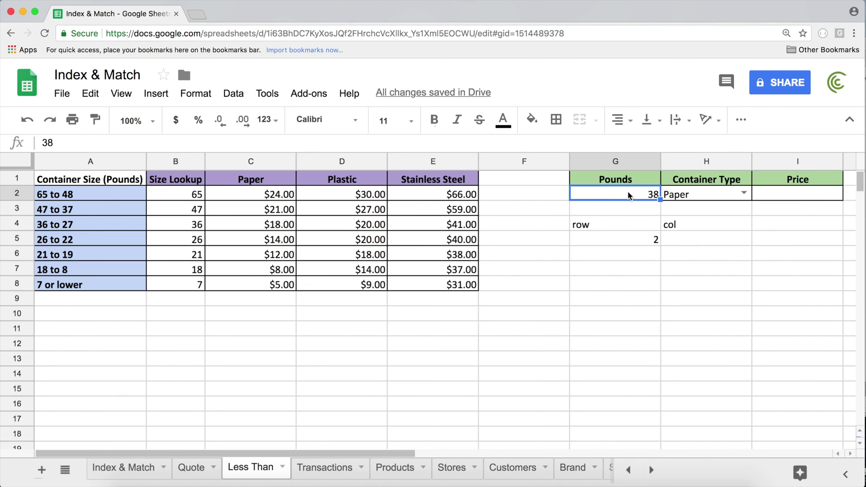
type("47")
key("Return")
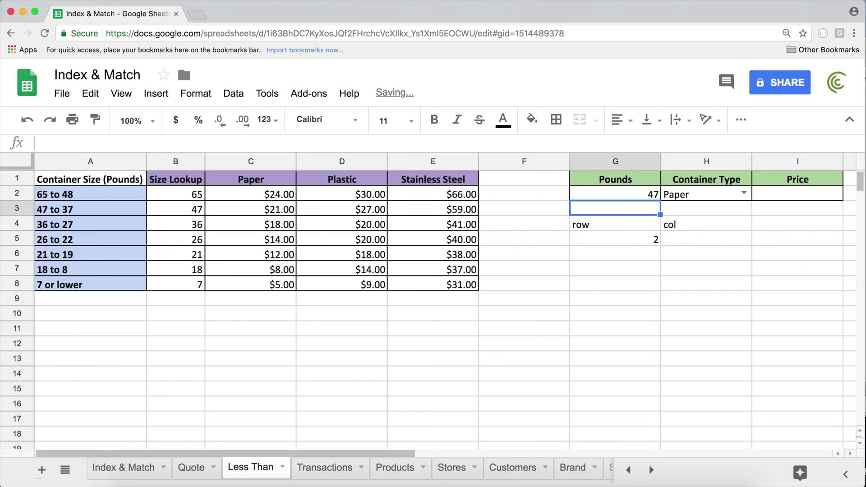
Step: Test Pounds of 48, which gives row 1, compared with the top size lookup 65
left_click(188, 209)
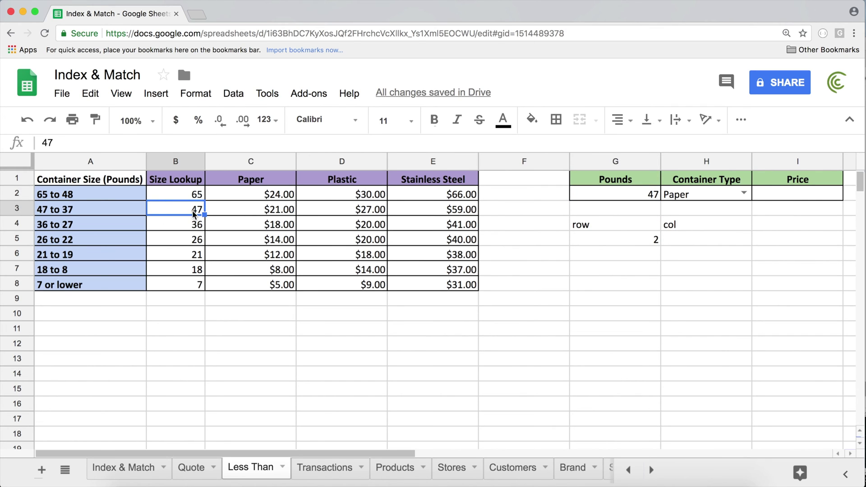
left_click(616, 194)
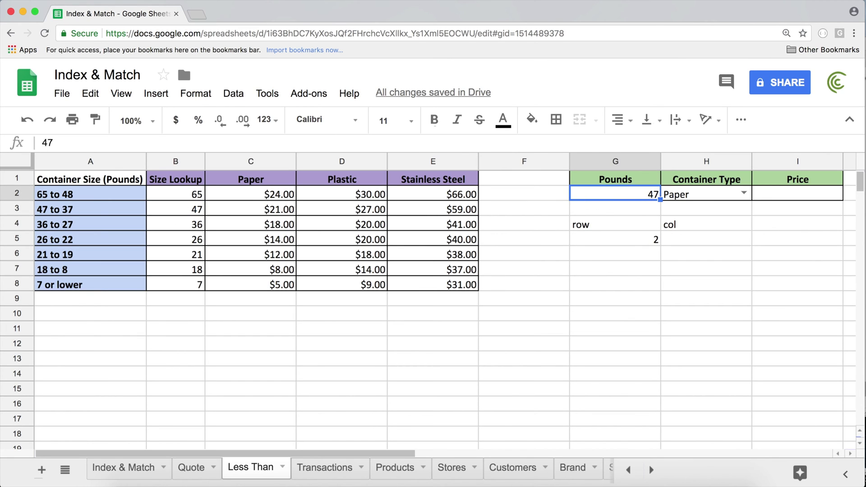
type("48")
key("Return")
left_click(650, 199)
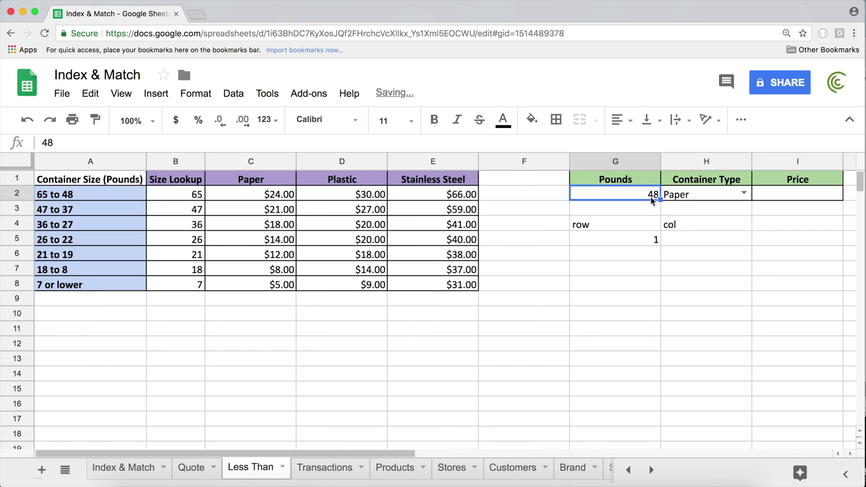
left_click(627, 243)
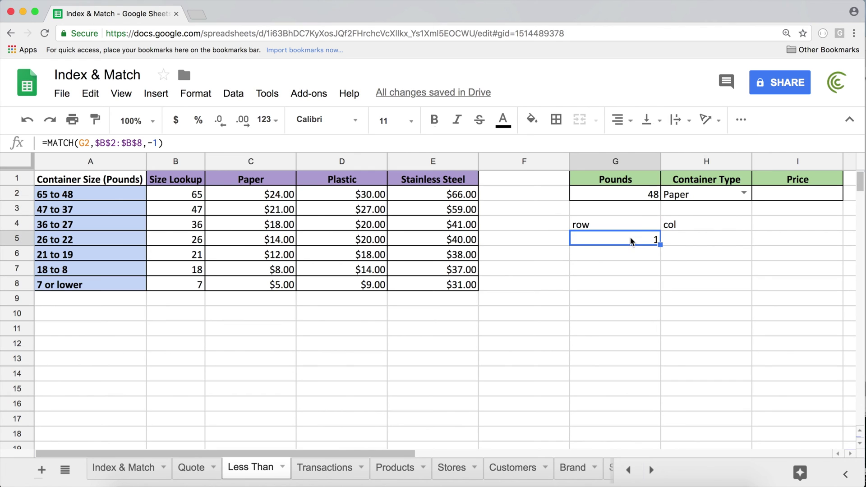
left_click(178, 191)
Step: Test Pounds of 64, 65 and then 66, which makes G5 show #N/A
left_click(610, 194)
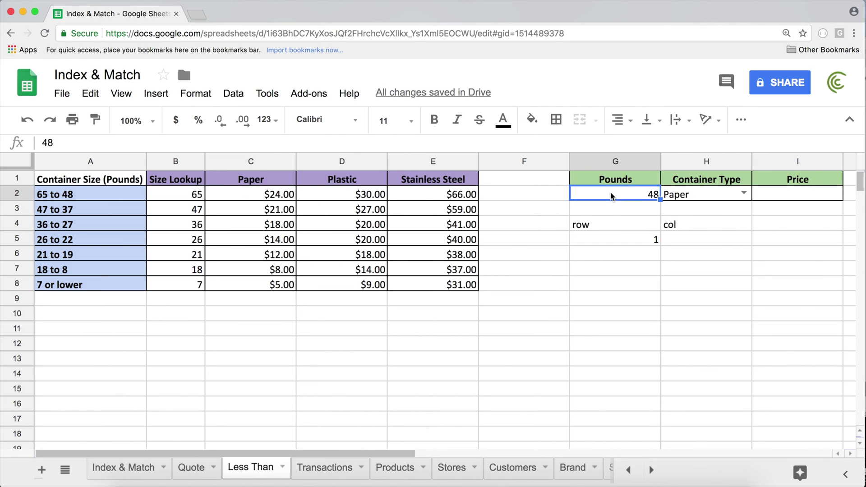
type("64")
key("Return")
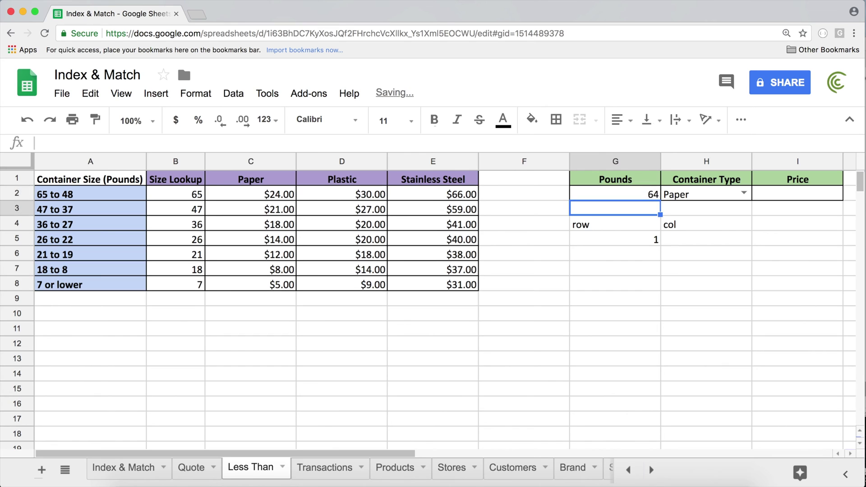
key("Up")
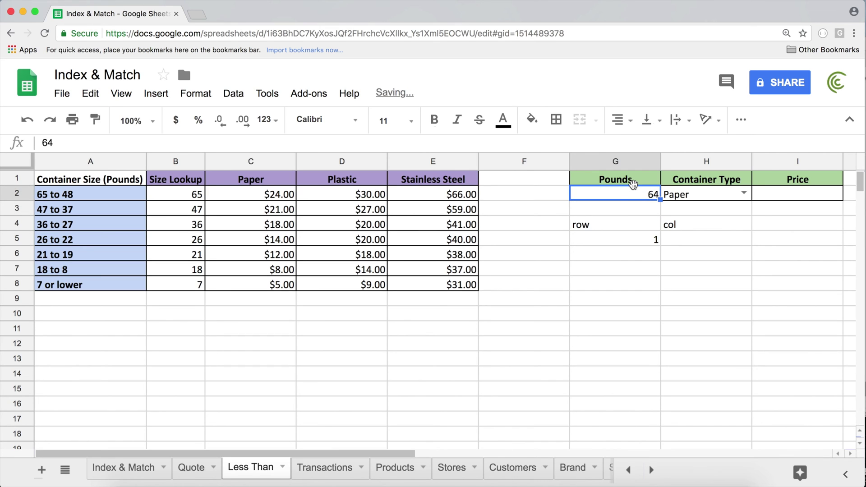
type("65")
key("Return")
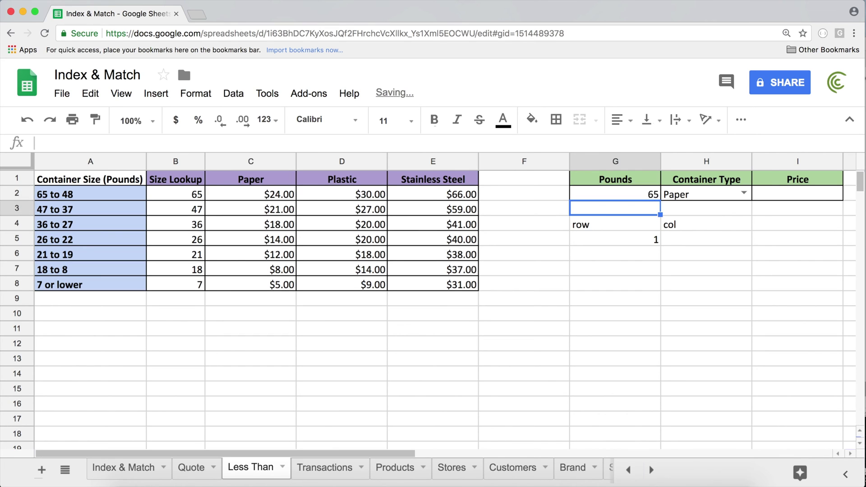
key("Up")
type("66")
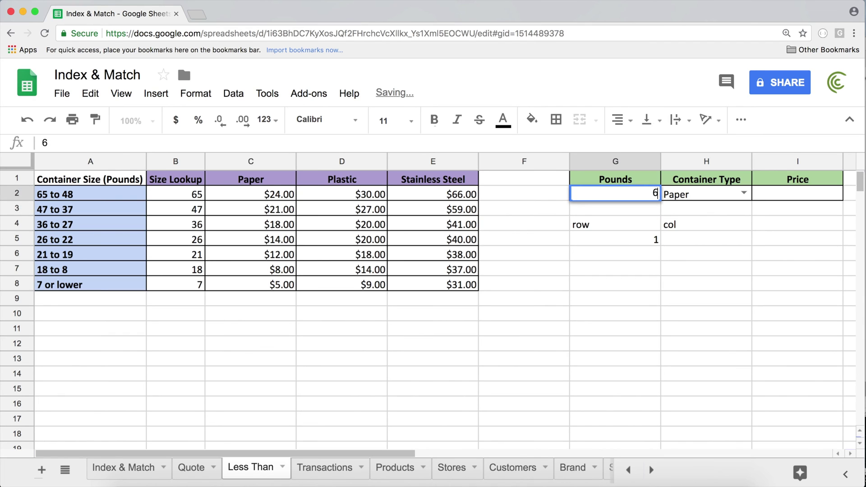
key("Return")
Step: Inspect the #N/A row result, then set Pounds to 5
left_click(190, 196)
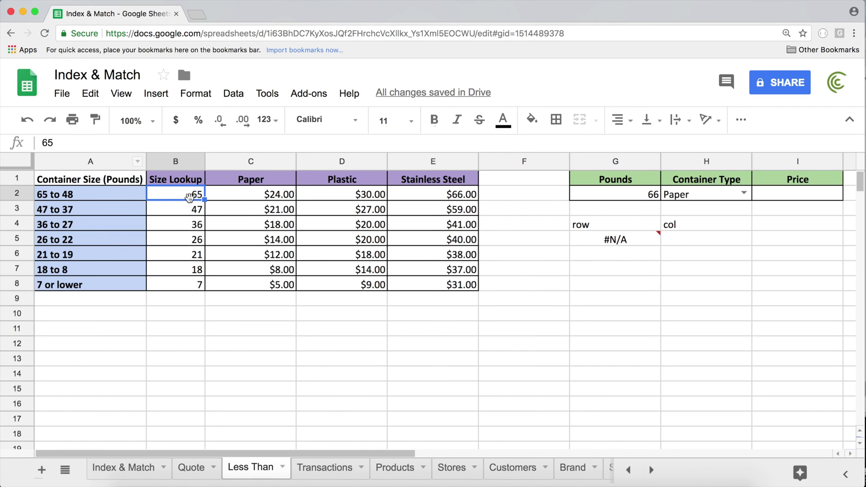
left_click(620, 241)
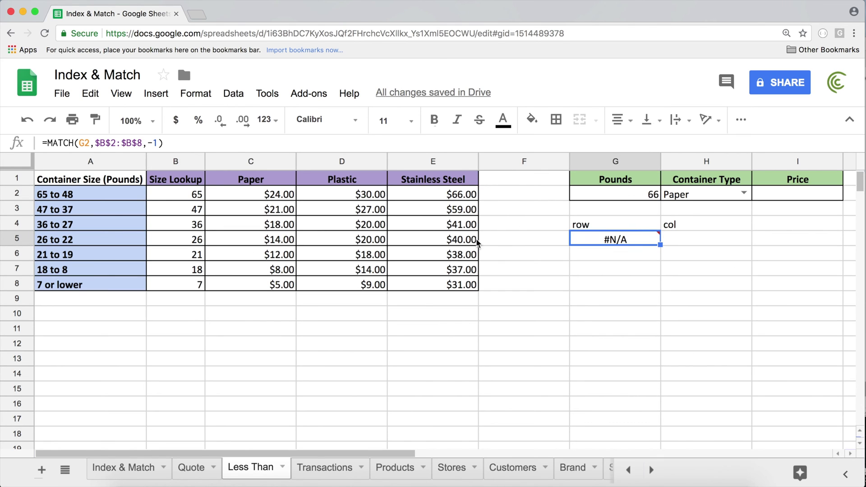
left_click(607, 197)
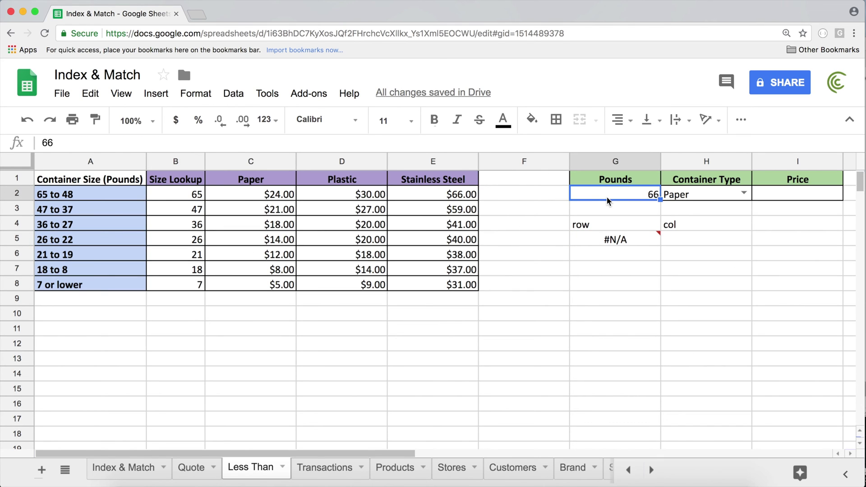
type("5")
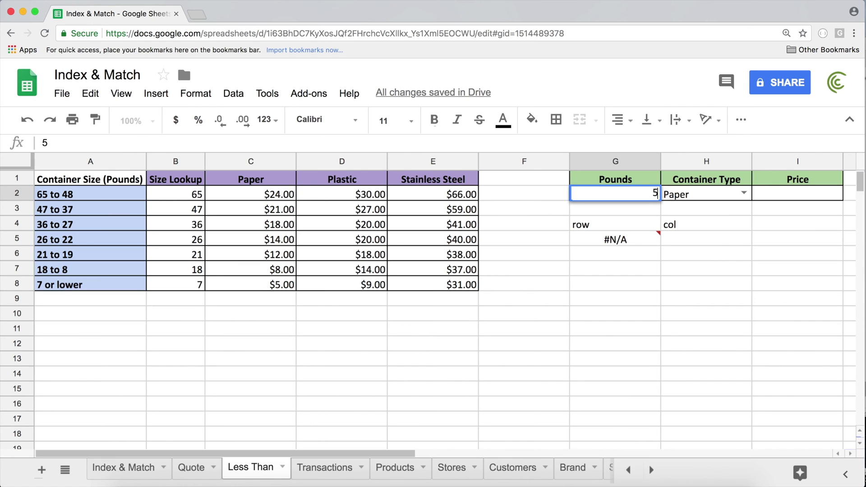
key("Return")
Step: Check G5's row MATCH against the Size Lookup values down to the lowest, 7
left_click(649, 193)
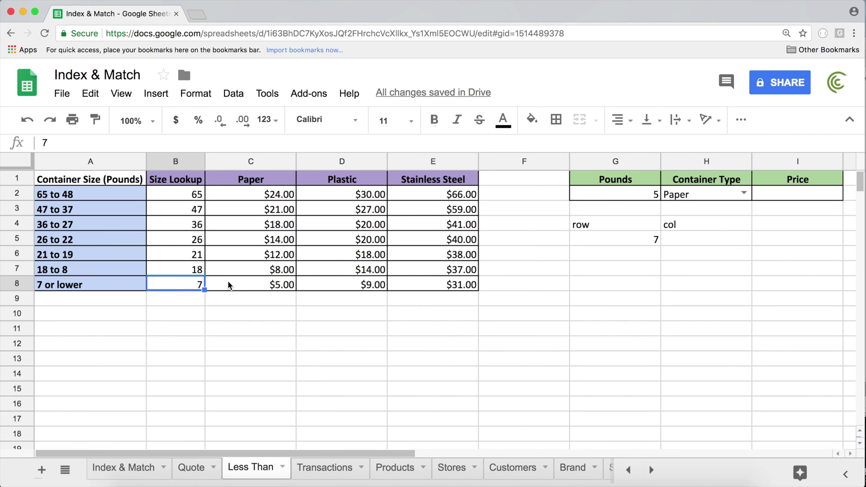
left_click(635, 239)
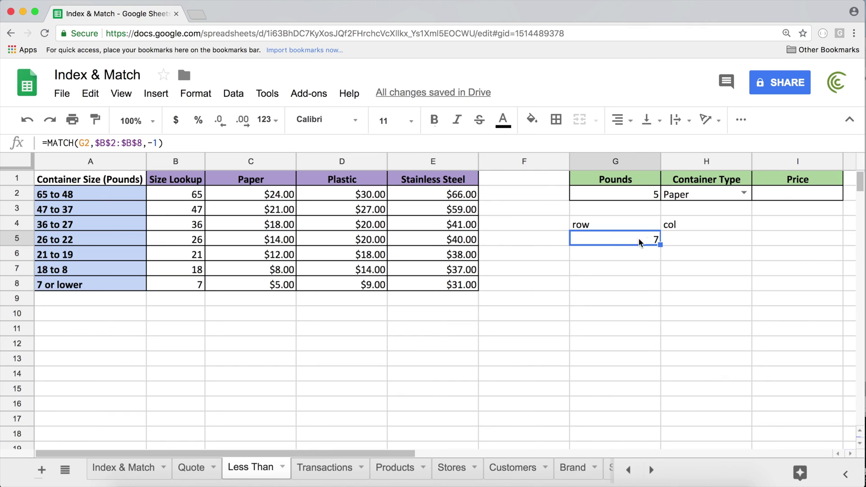
left_click(165, 197)
left_click(169, 209)
left_click(169, 225)
left_click(172, 240)
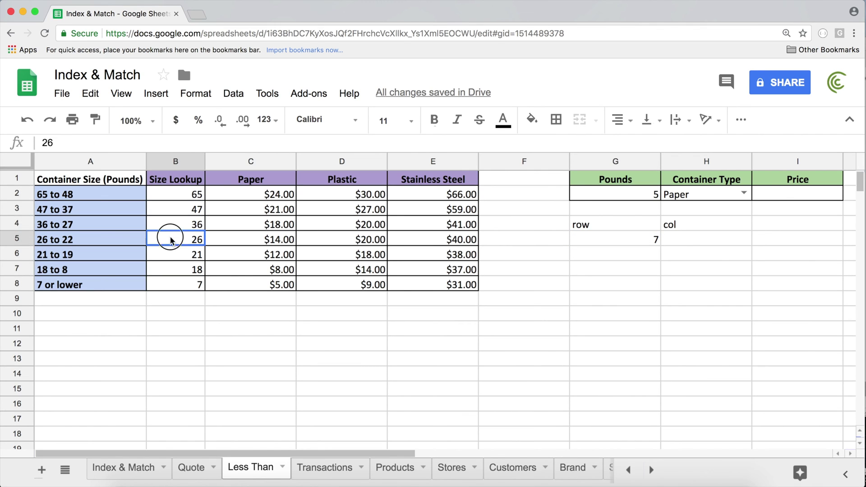
left_click(169, 256)
left_click(171, 269)
left_click(174, 284)
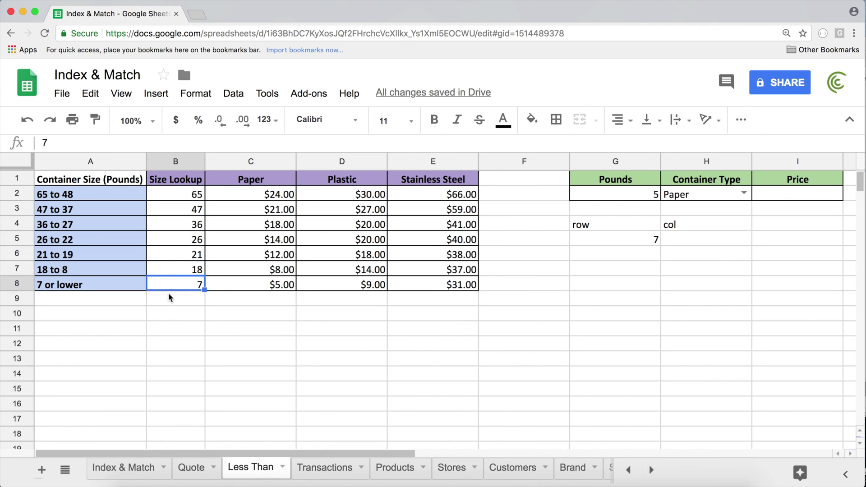
Step: Test Pounds of 0 and -3, then settle on 45
left_click(626, 194)
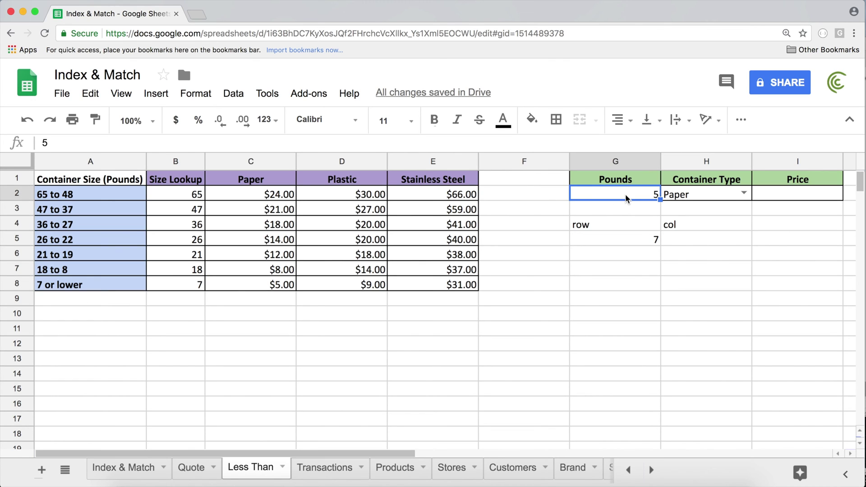
type("0")
key("Return")
key("Up")
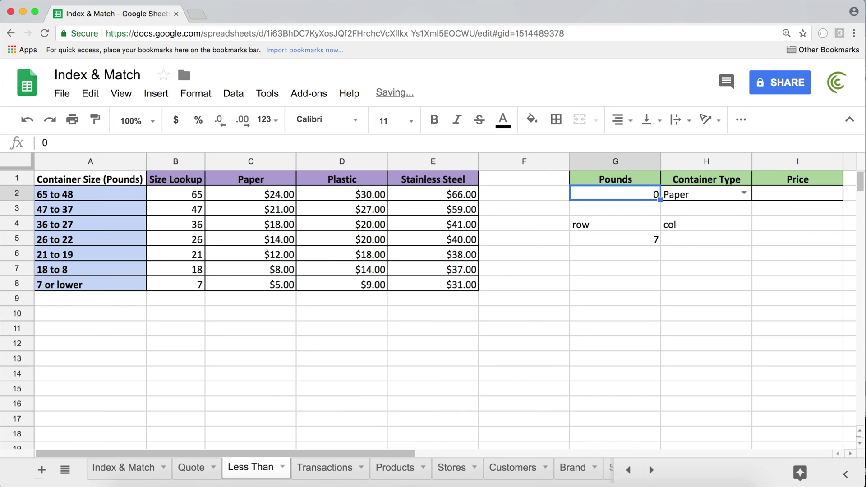
type("-3")
key("Return")
key("Up")
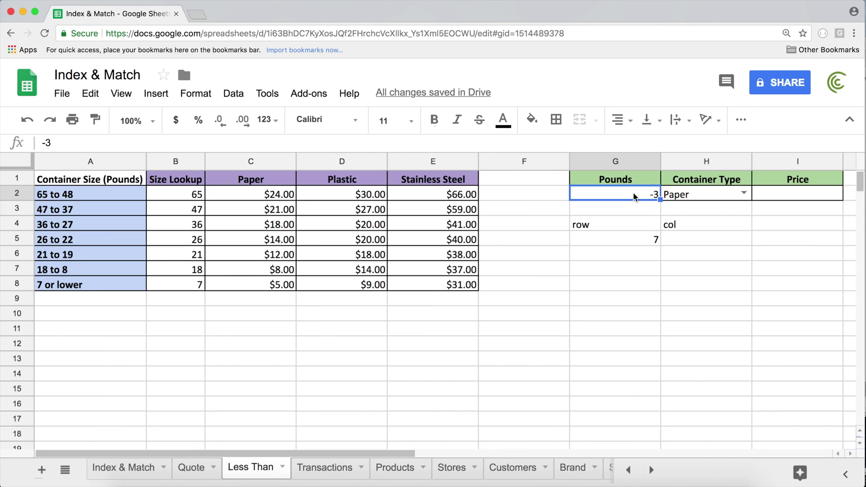
key("Up")
key("Down")
key("Down")
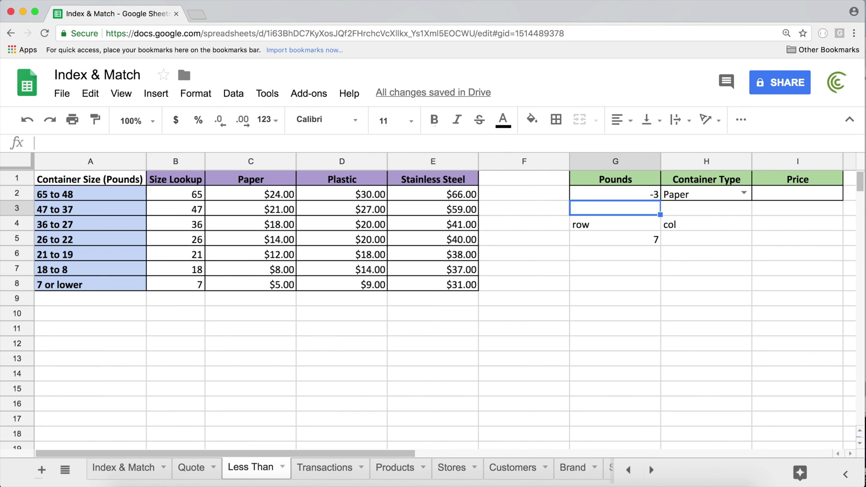
key("Up")
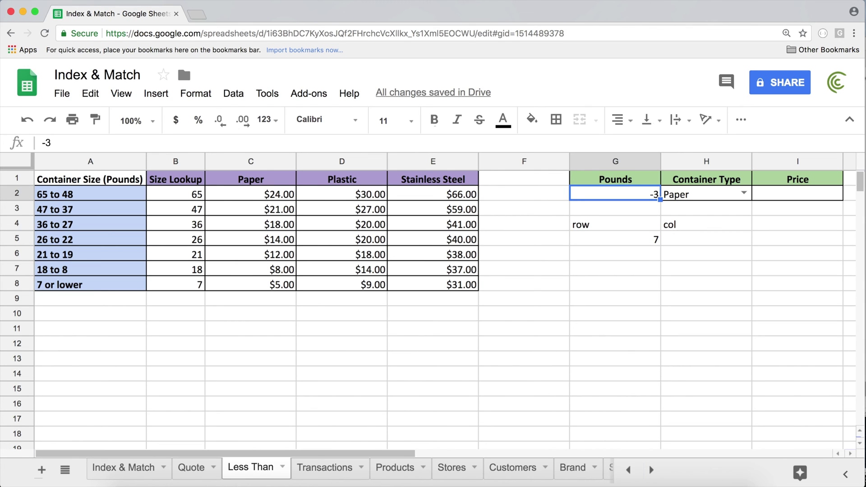
type("45")
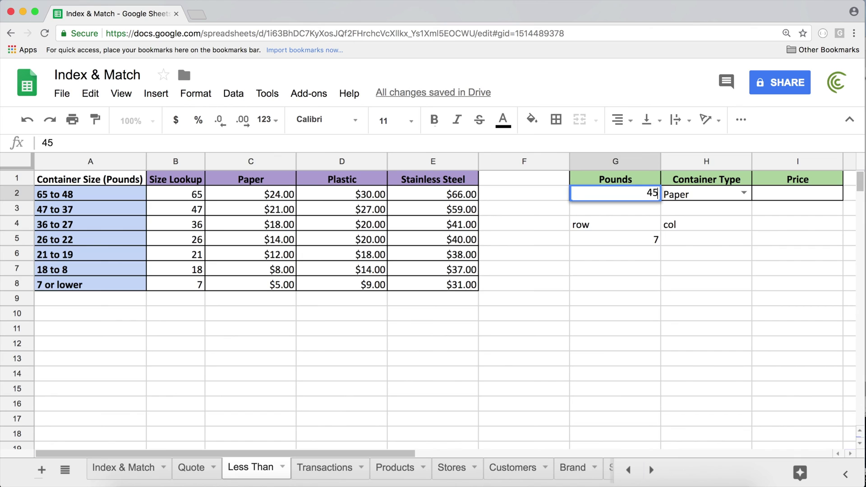
key("Return")
Step: Confirm row 2 matches Size Lookup 47, set Container Type to Plastic, and start a formula in H5
key("Up")
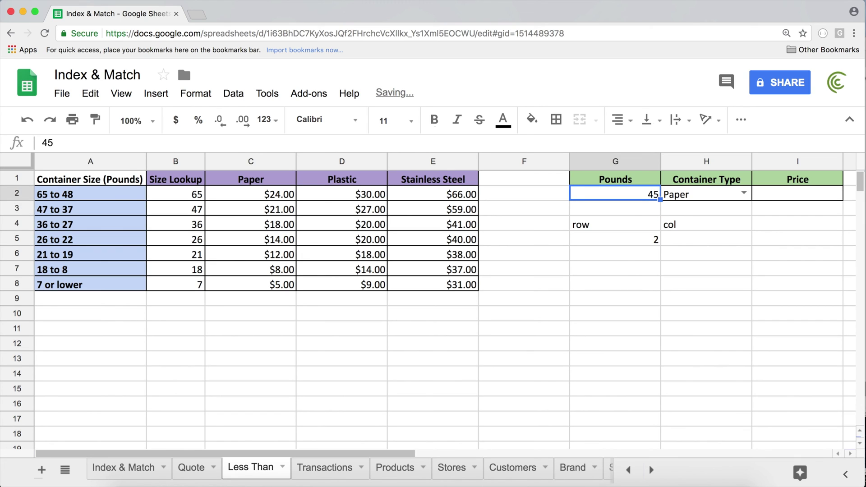
key("Down")
key("Down")
key("Down")
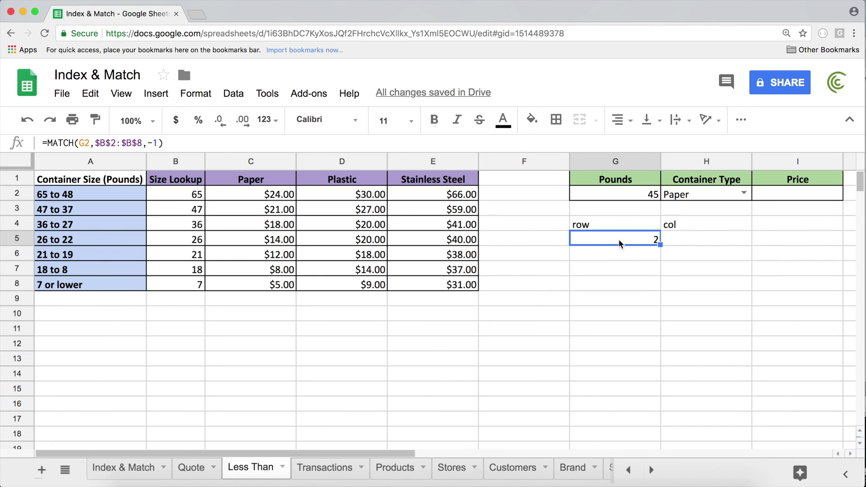
left_click(178, 196)
left_click(186, 210)
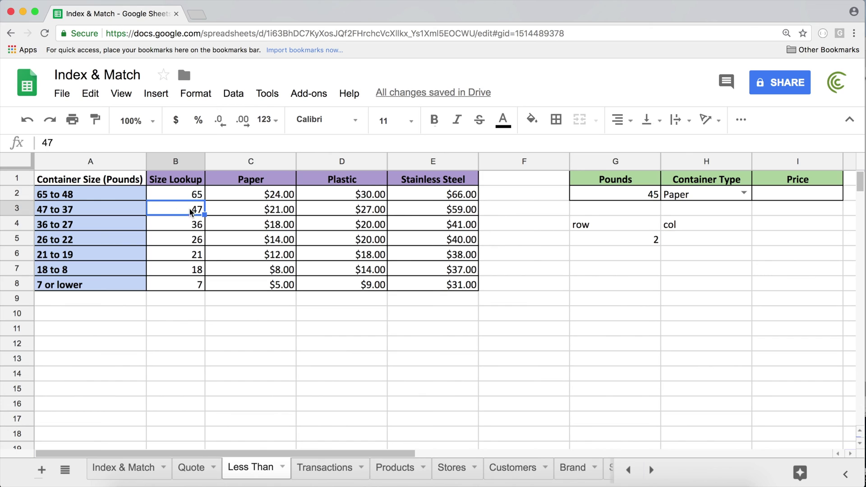
left_click(687, 225)
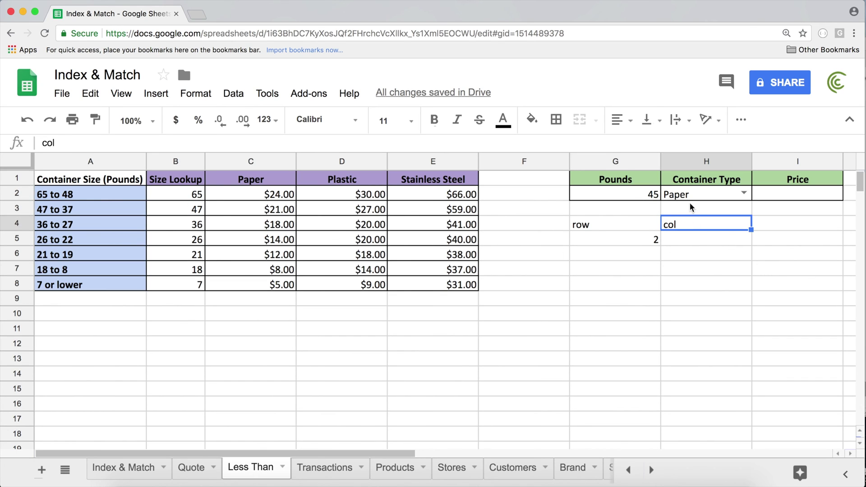
left_click(743, 193)
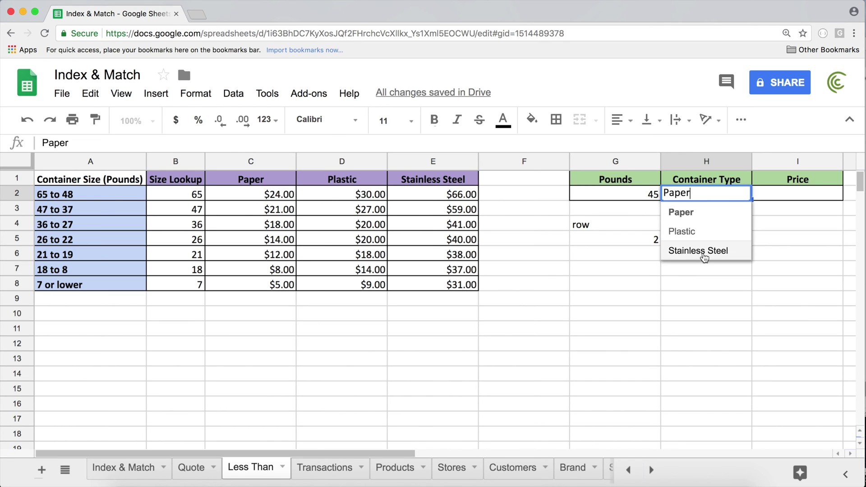
left_click(693, 236)
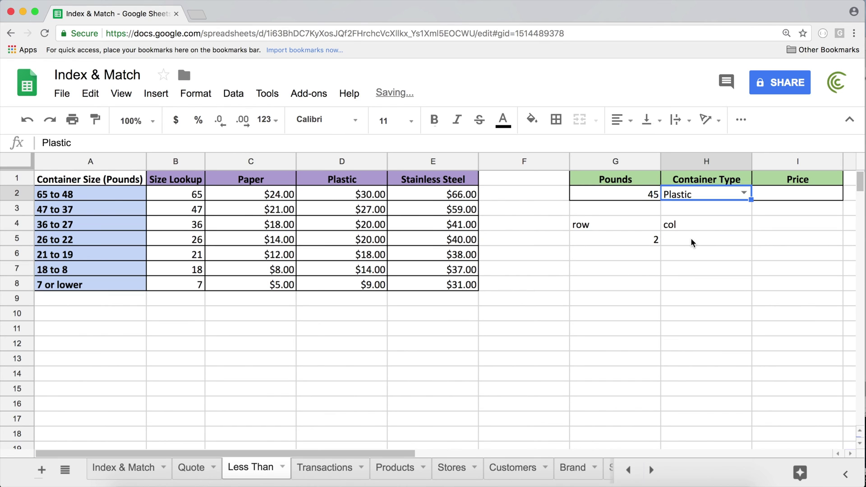
left_click(692, 238)
type("=ma")
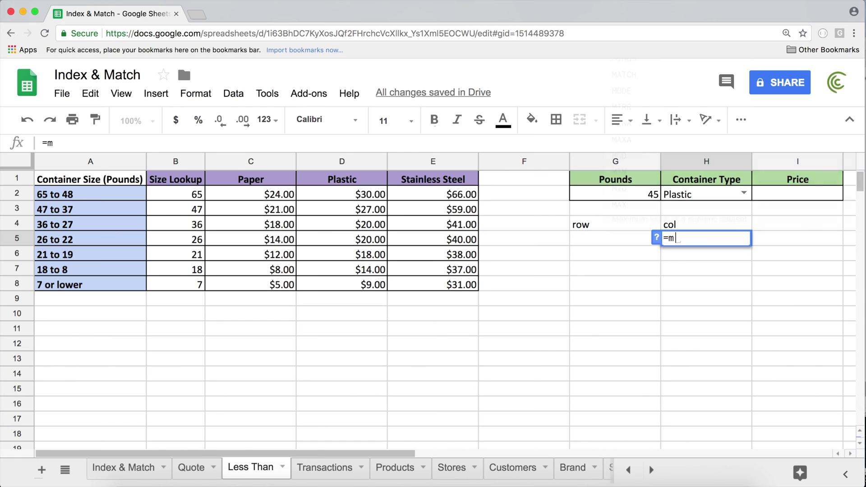
Step: Complete H5 as =MATCH(H2,$C$1:$E$1,0) to find the Container Type's column
key("Up")
key("Up")
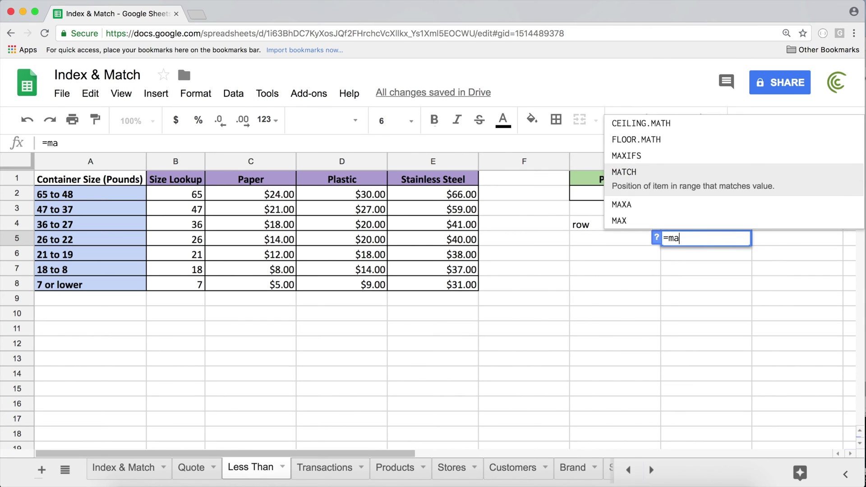
key("Tab")
left_click(705, 196)
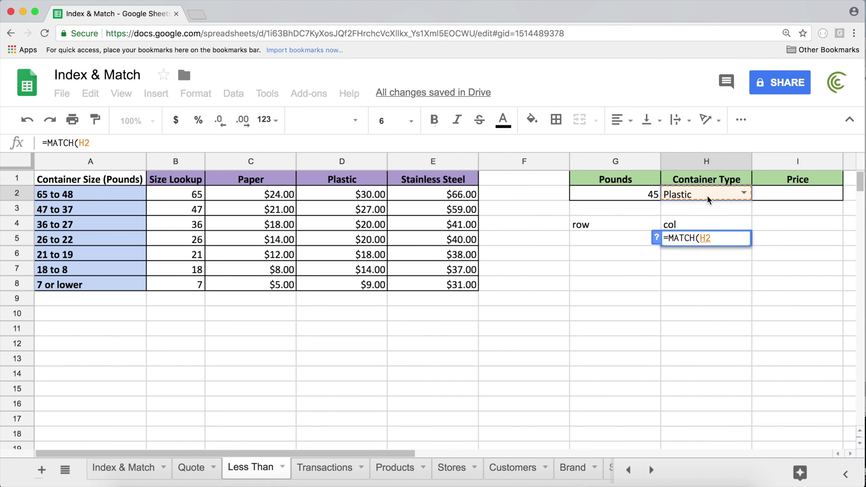
type(",")
left_click_drag(270, 177, 408, 178)
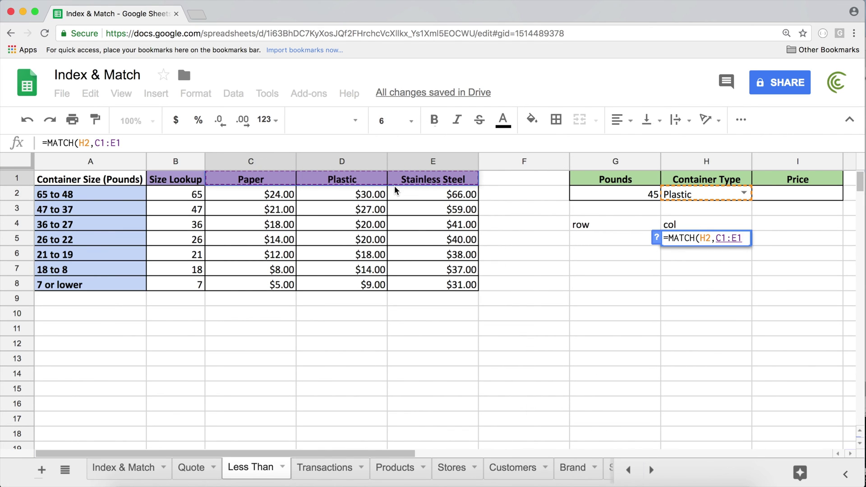
key("F4")
type(",0)")
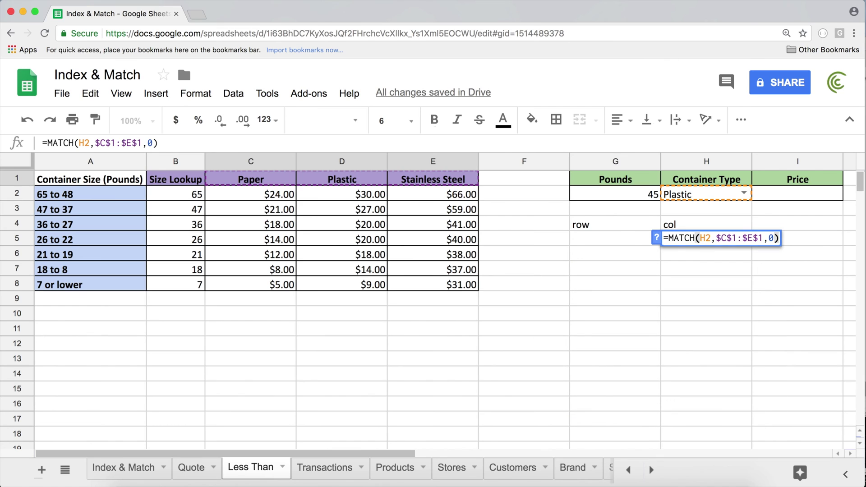
key("Return")
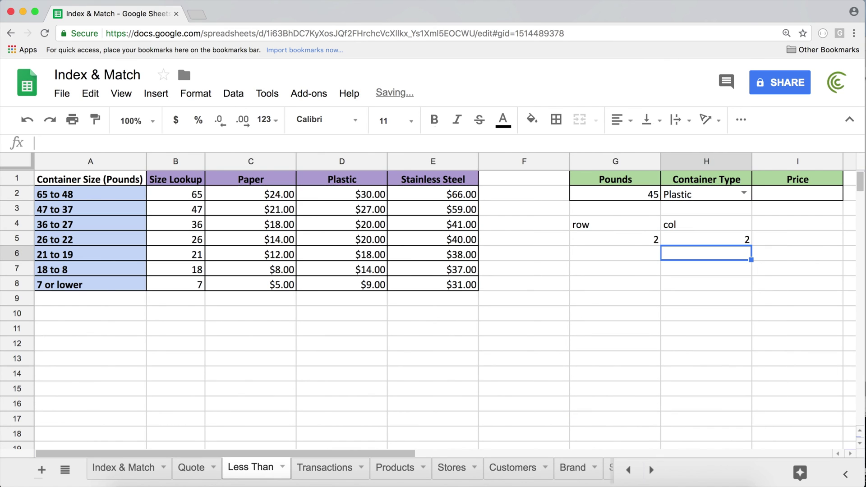
Step: Switch Container Type to Paper, Plastic and Stainless Steel, checking col values 1, 2 and 3
left_click(690, 241)
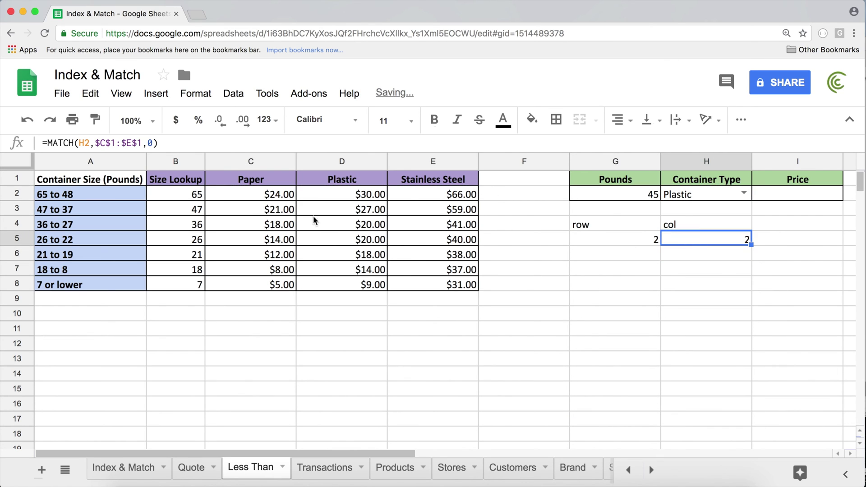
left_click(258, 183)
left_click(357, 180)
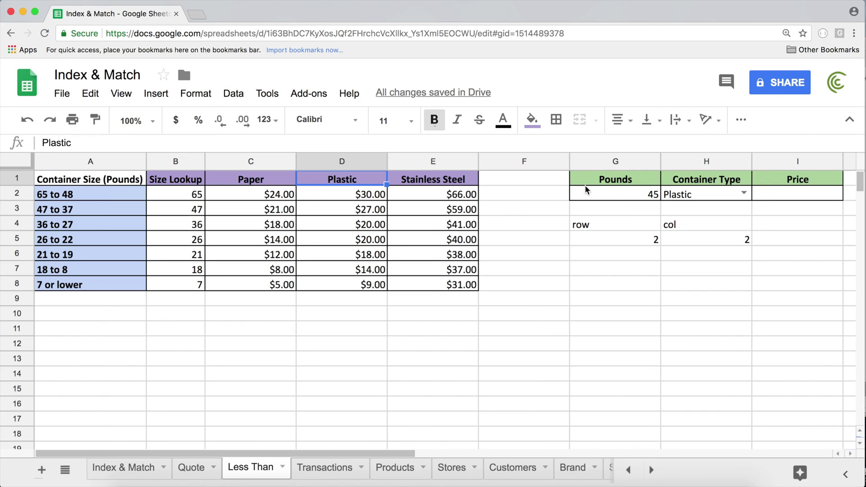
left_click(743, 192)
left_click(703, 251)
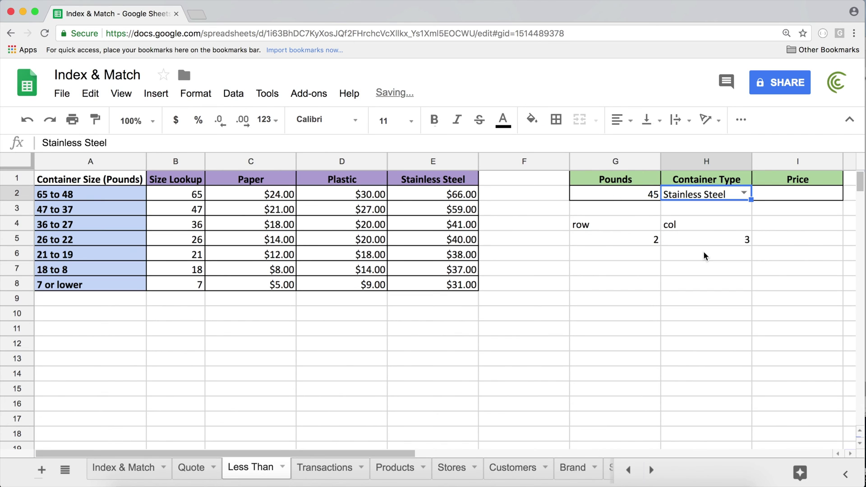
left_click(743, 198)
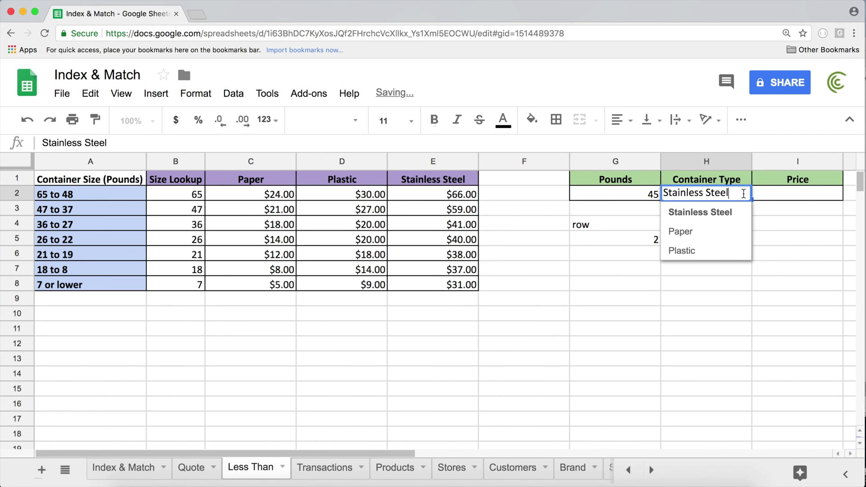
left_click(695, 236)
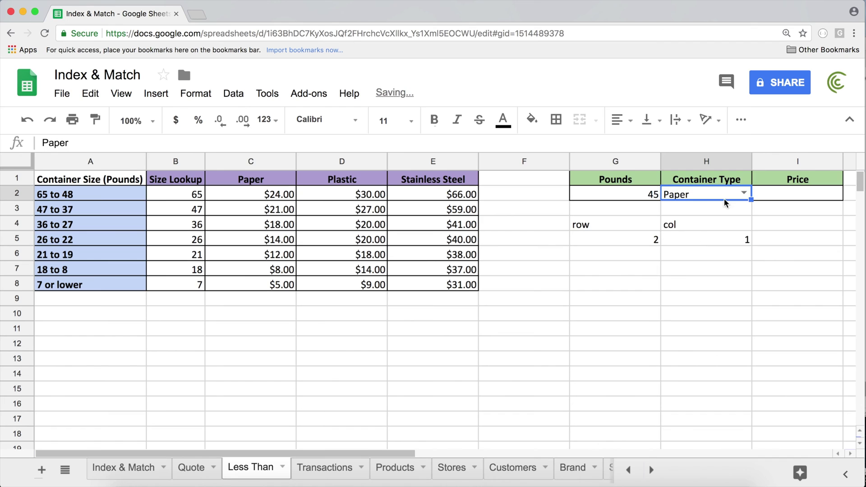
left_click(744, 193)
left_click(706, 232)
left_click(743, 192)
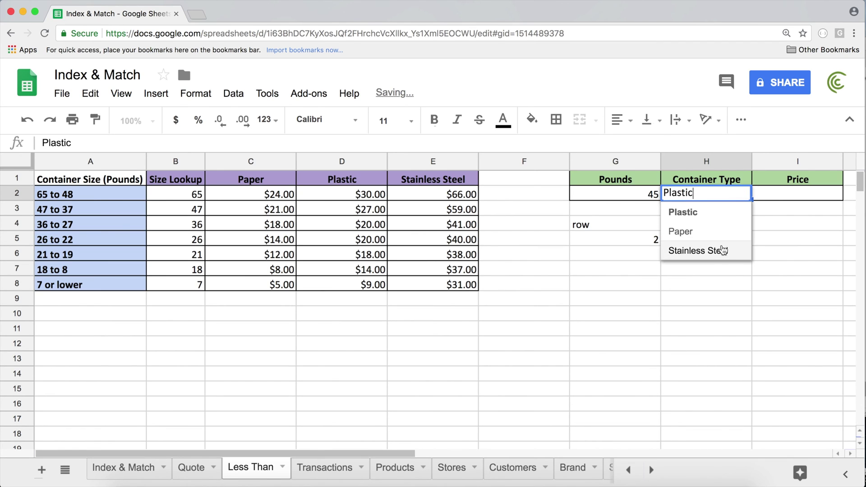
left_click(704, 253)
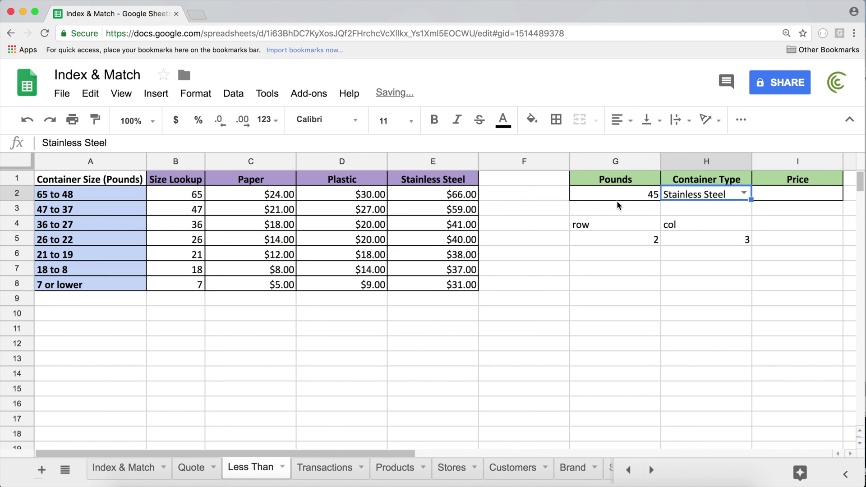
left_click(785, 195)
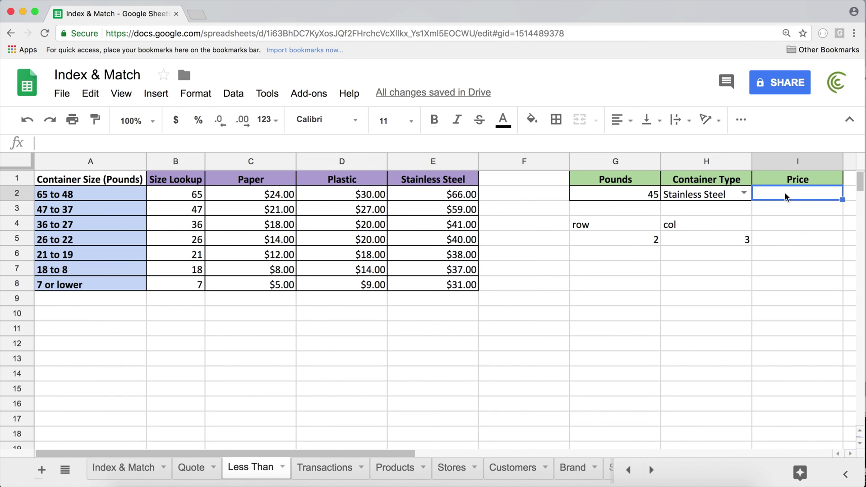
left_click(637, 238)
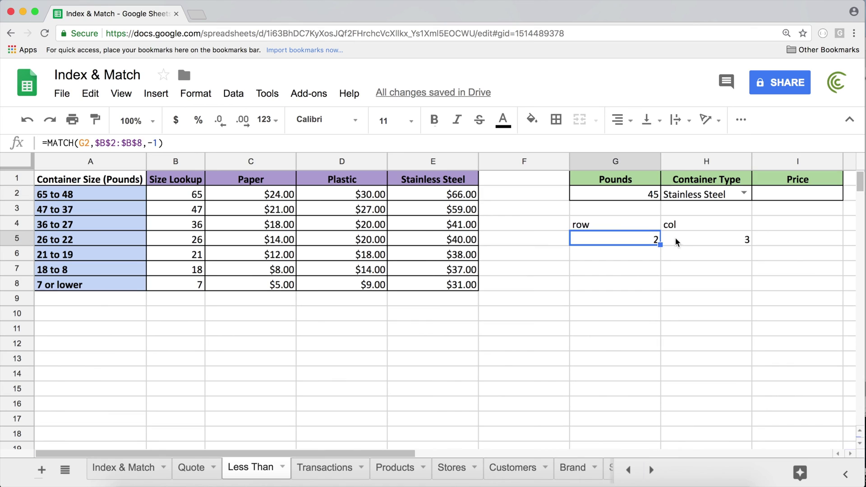
left_click(671, 241)
left_click(634, 245)
double_click(703, 242)
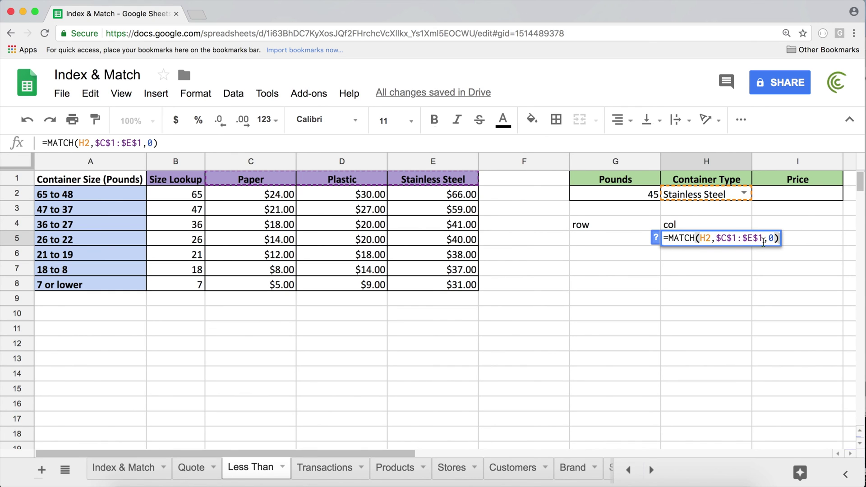
left_click(680, 238)
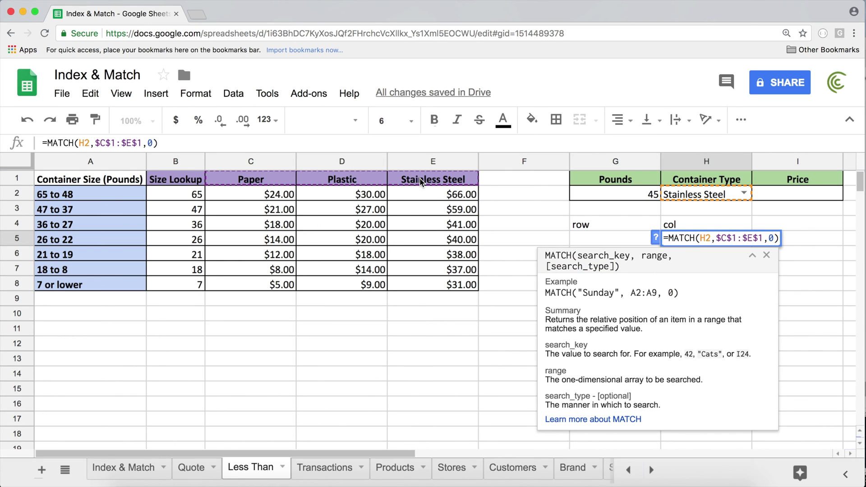
key("Escape")
left_click(617, 195)
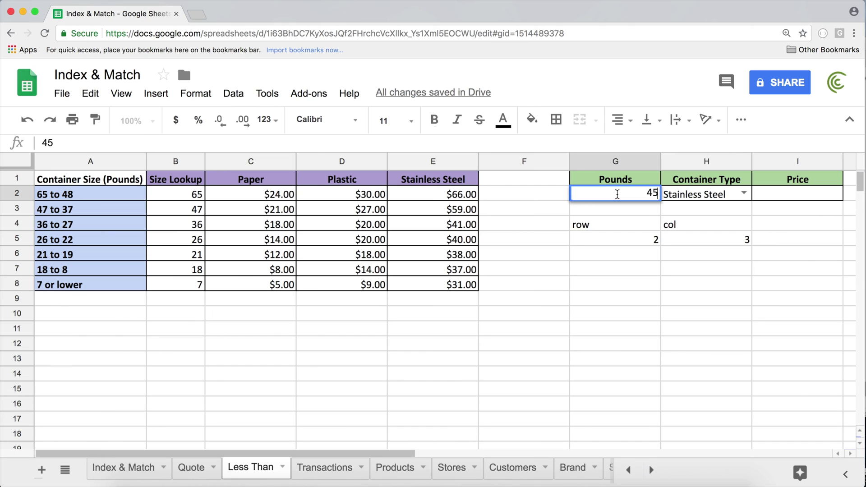
double_click(626, 240)
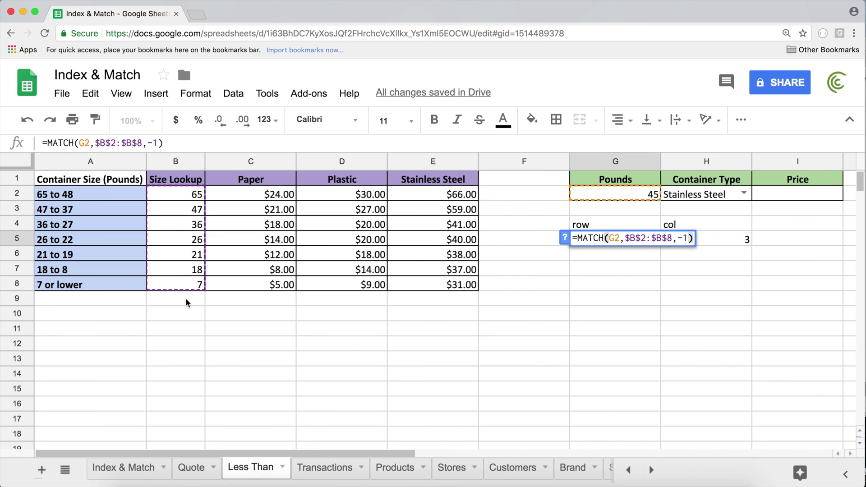
key("Escape")
left_click(797, 198)
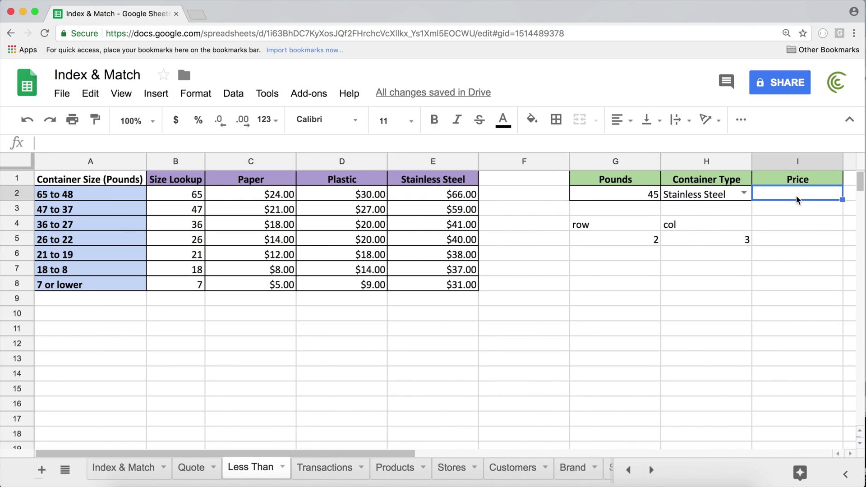
type("=ind")
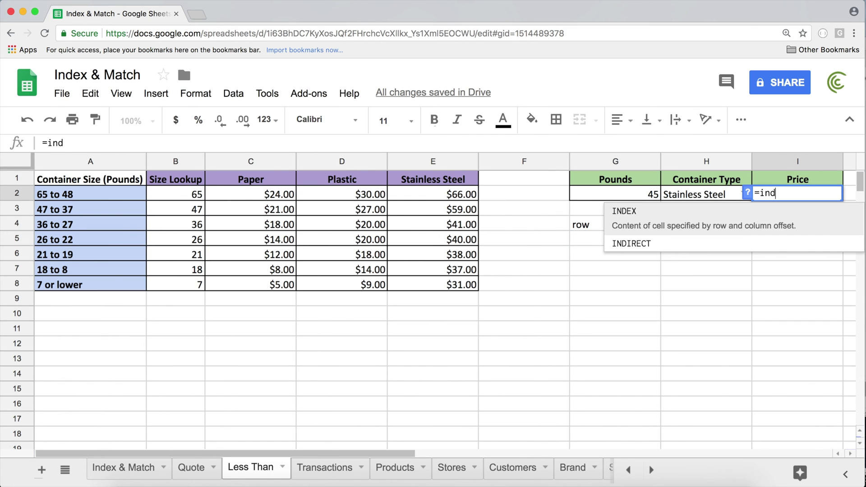
Step: Enter =INDEX($C$2:$E$8,22,22) in I2 and inspect its #NUM! out-of-range error
key("Tab")
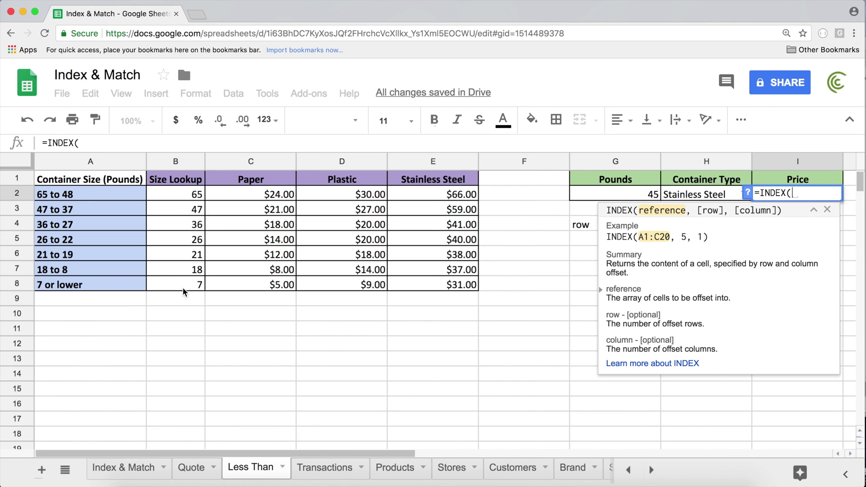
left_click_drag(254, 190, 435, 281)
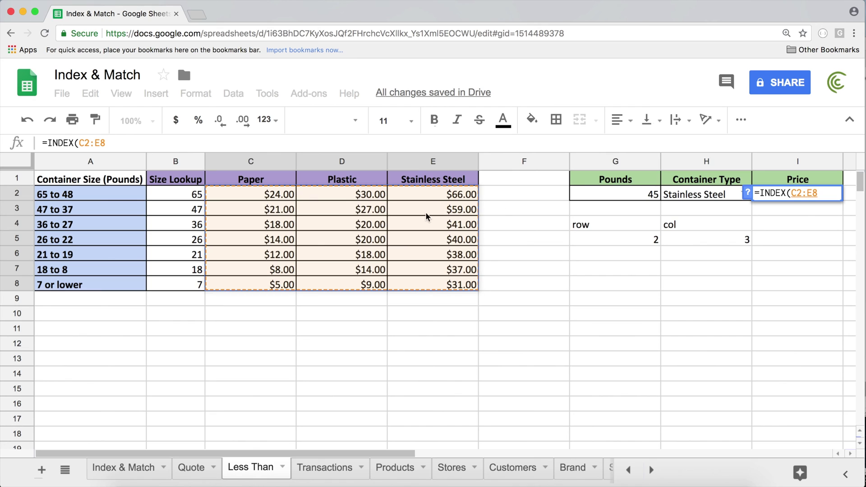
key("F4")
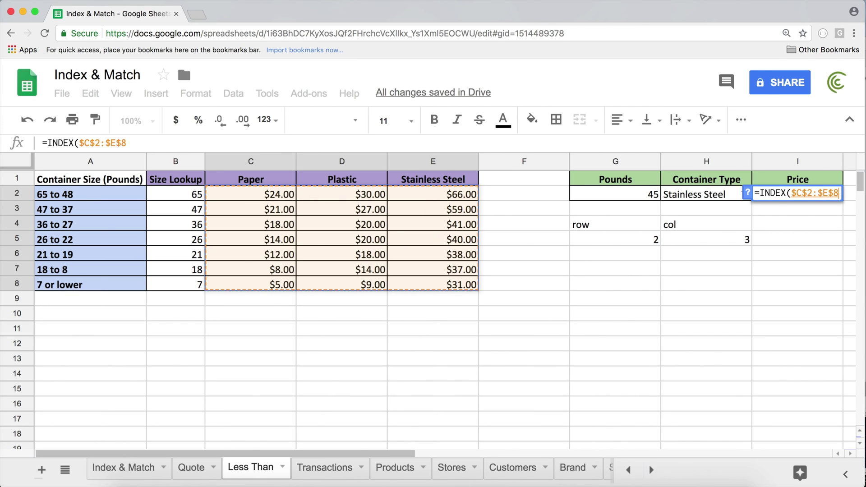
type(",")
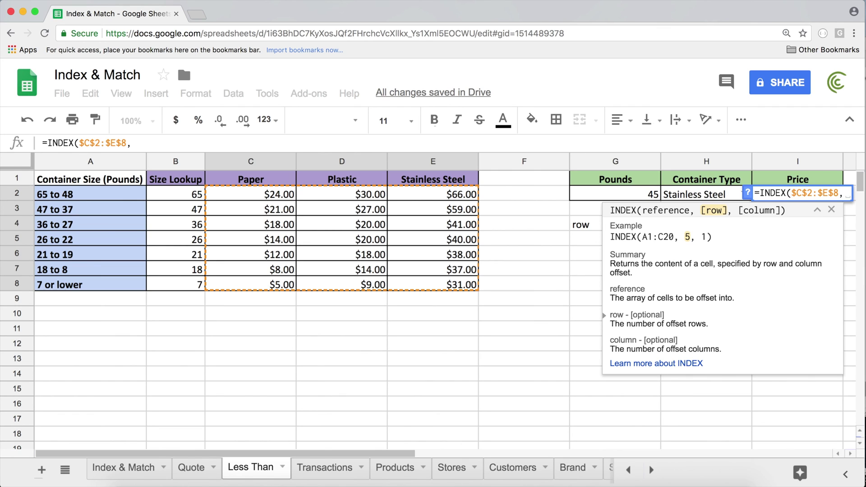
type("22,")
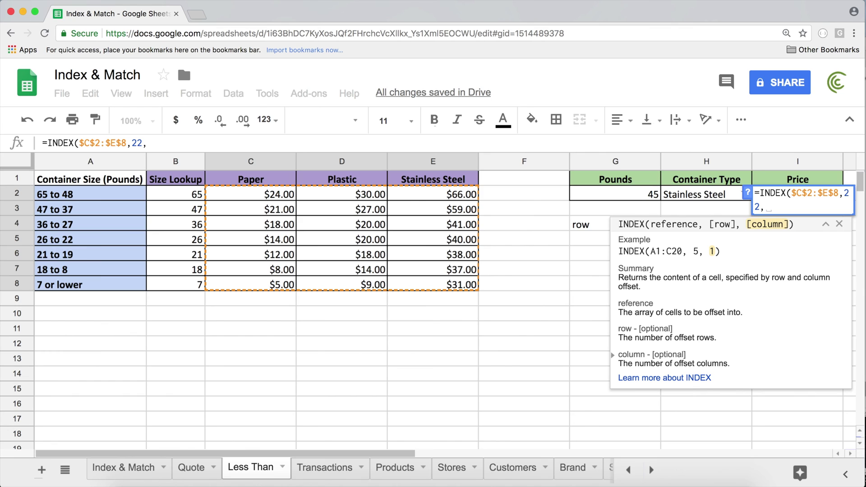
type("22")
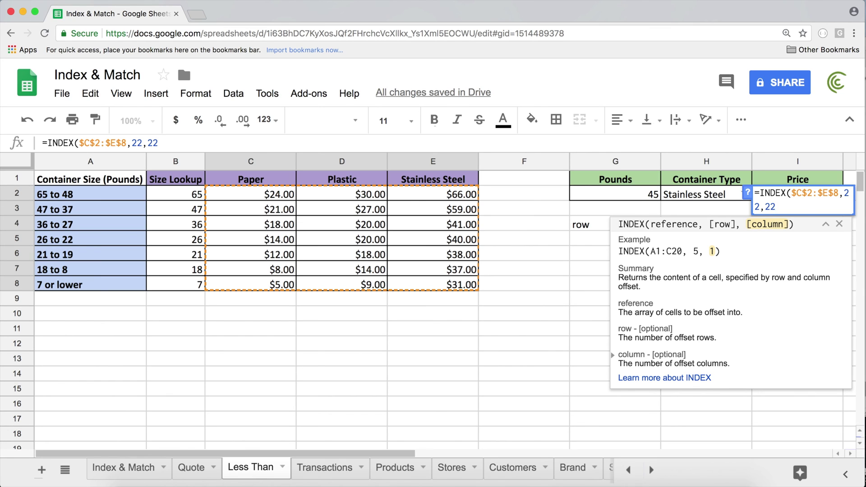
type(")")
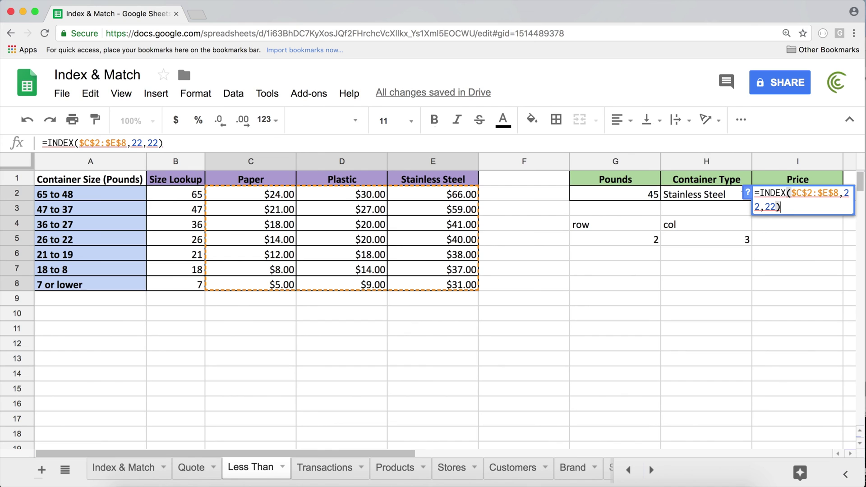
key("Return")
left_click(808, 193)
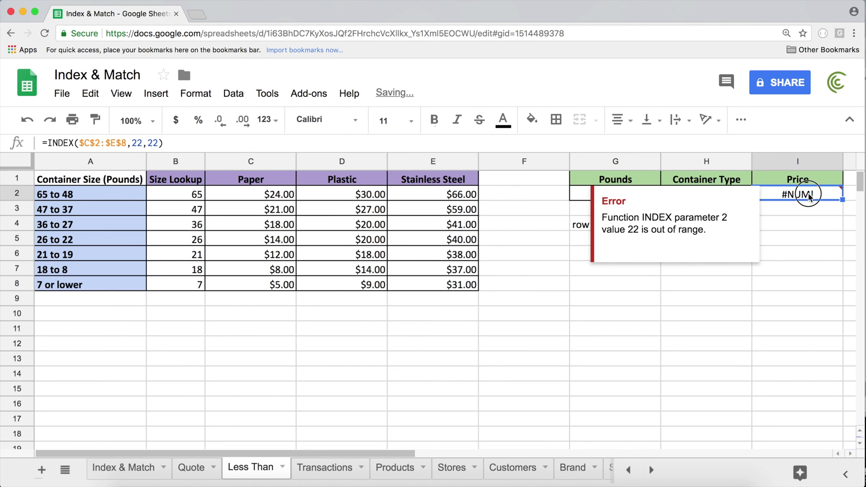
double_click(808, 194)
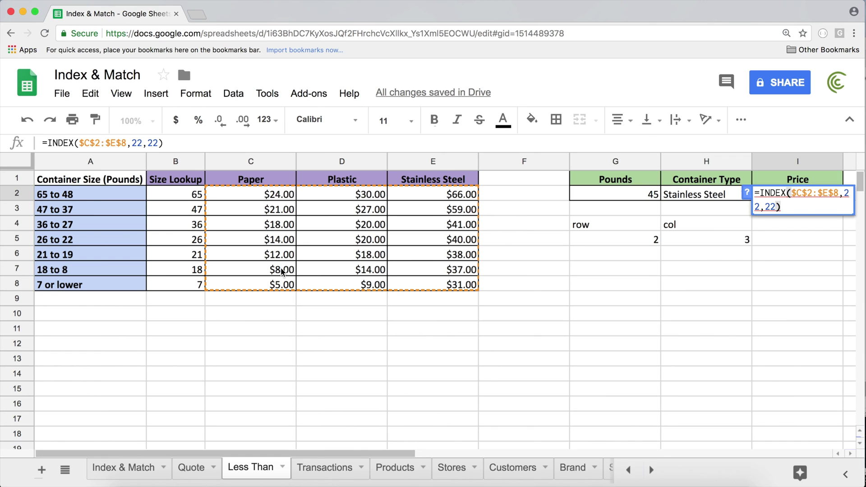
key("Return")
Step: Replace I2's placeholder row argument 22 with the row MATCH(G2,$B$2:$B$8,-1) copied from G5
left_click(635, 246)
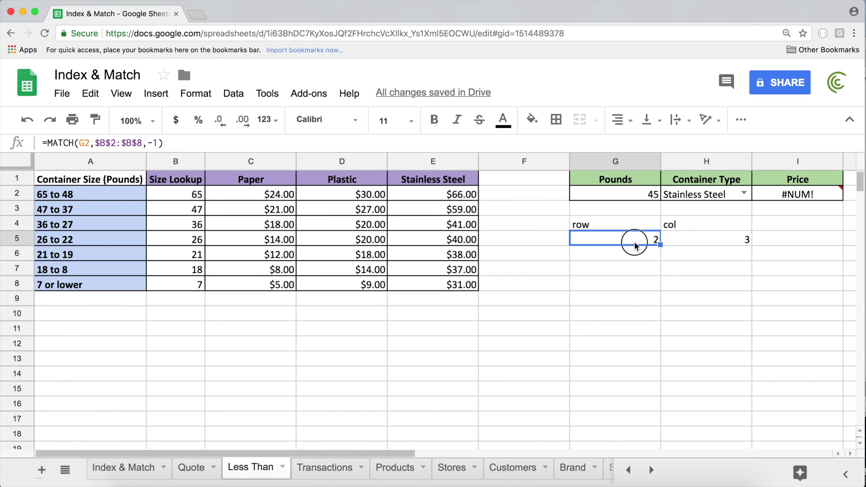
double_click(635, 245)
left_click_drag(572, 238, 749, 241)
key("super+c")
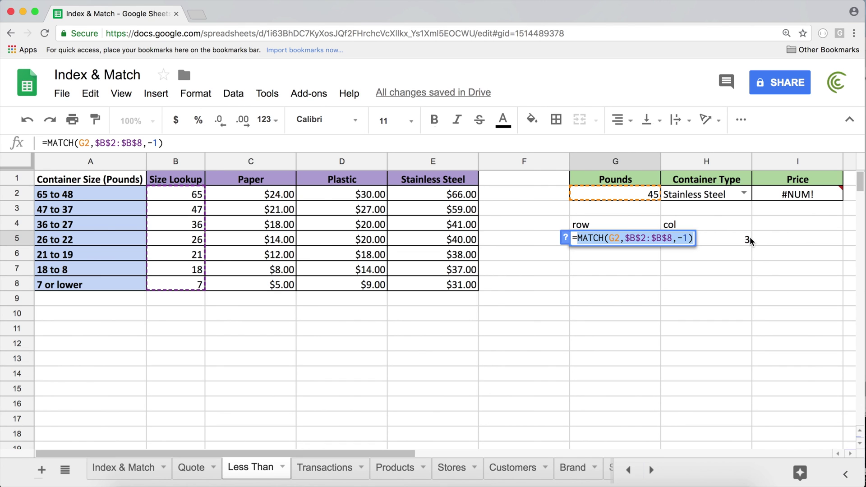
key("Return")
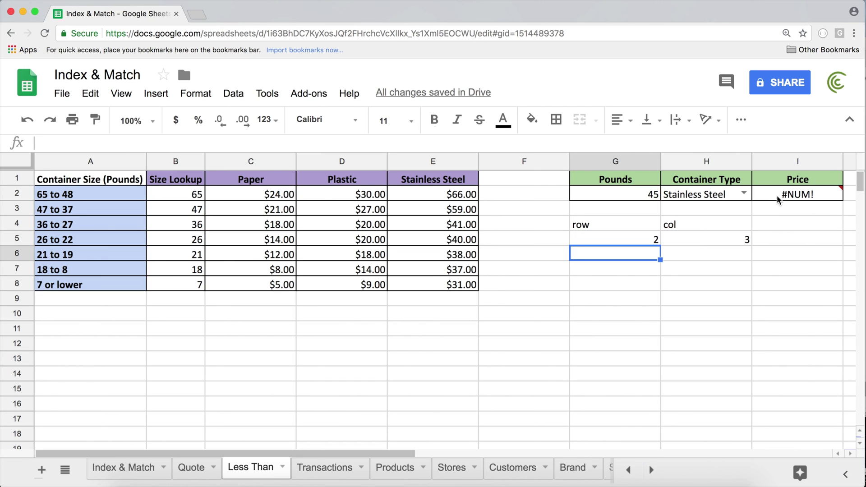
double_click(777, 196)
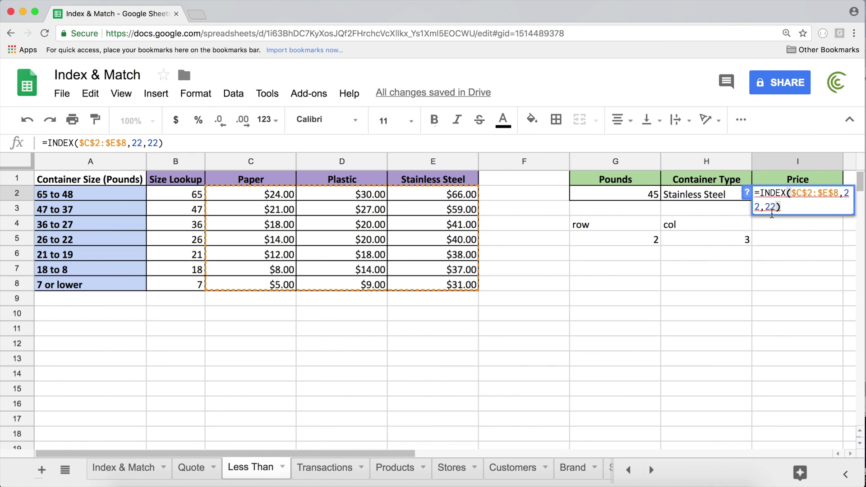
left_click(761, 207)
key("BackSpace")
key("BackSpace")
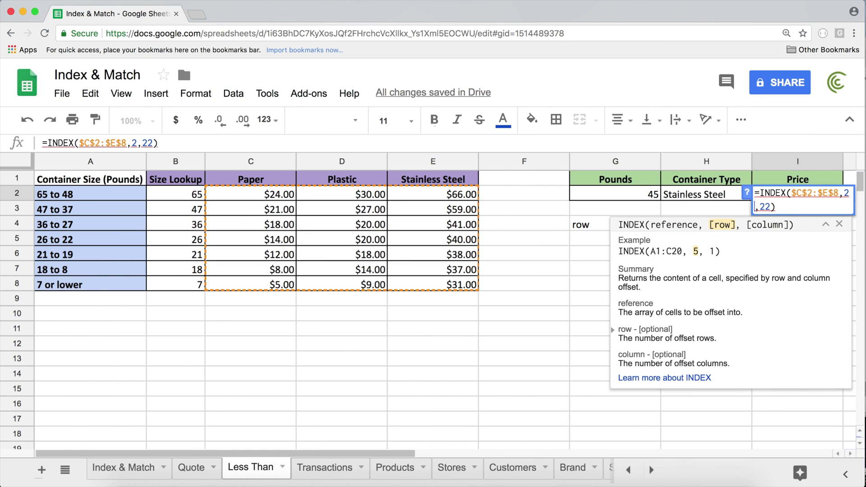
key("super+v")
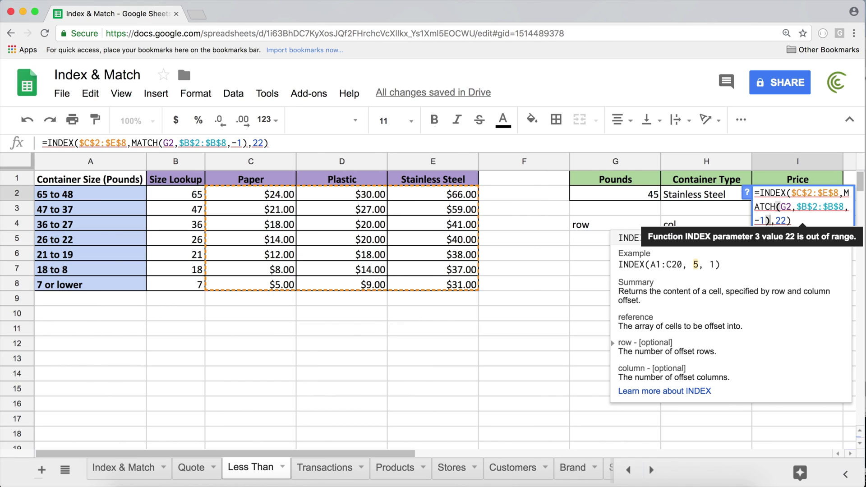
key("Return")
Step: Replace the placeholder column argument 22 with MATCH(H2,$C$1:$E$1,0) from H5, giving $59.00
double_click(716, 239)
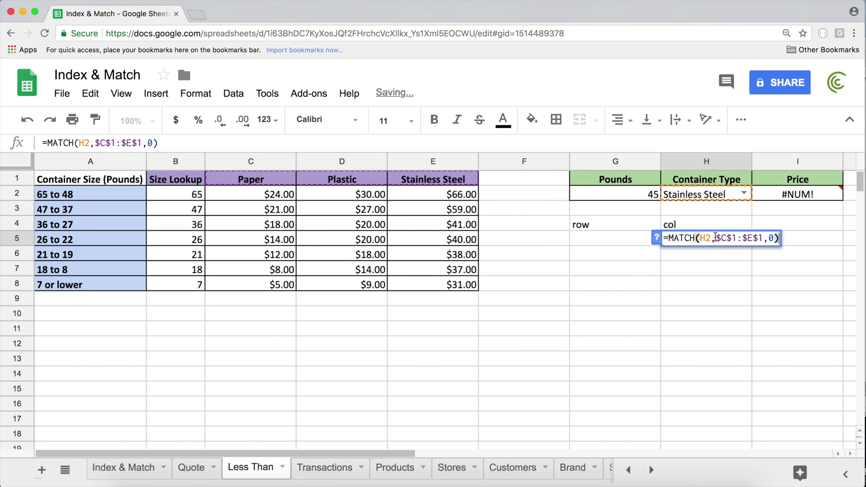
left_click_drag(670, 240, 820, 240)
key("super+c")
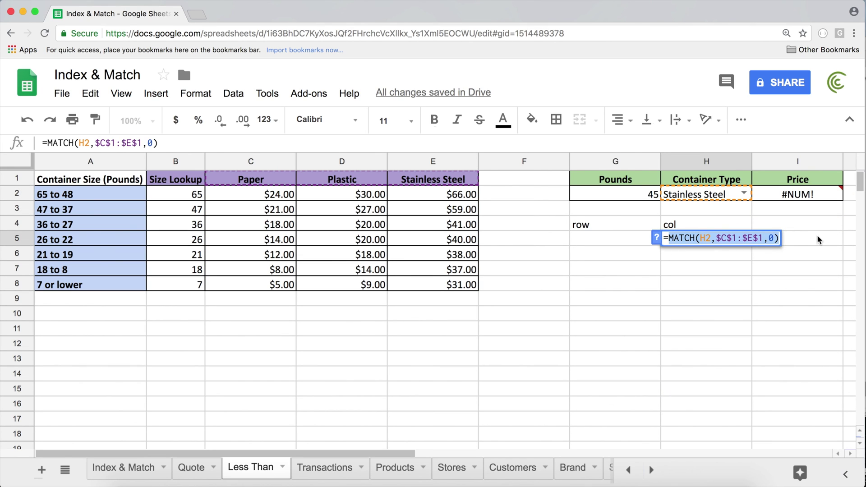
key("Escape")
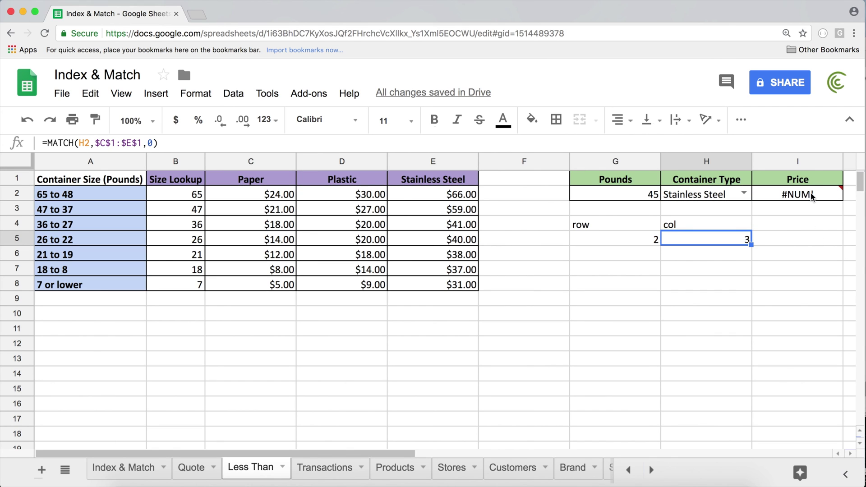
double_click(812, 197)
left_click(792, 221)
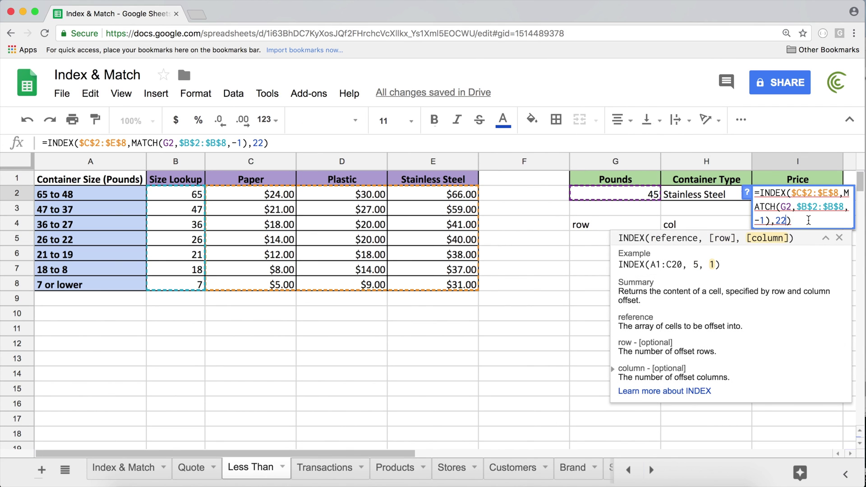
key("BackSpace")
key("BackSpace")
key("super+v")
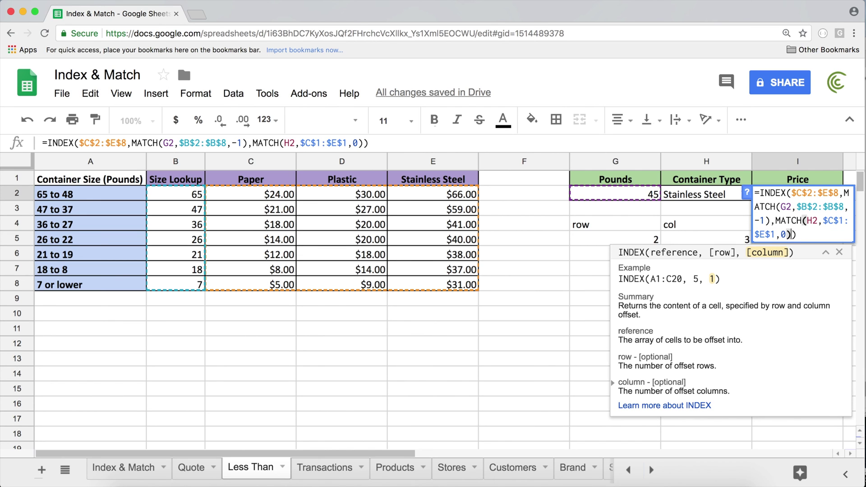
key("Return")
left_click(798, 197)
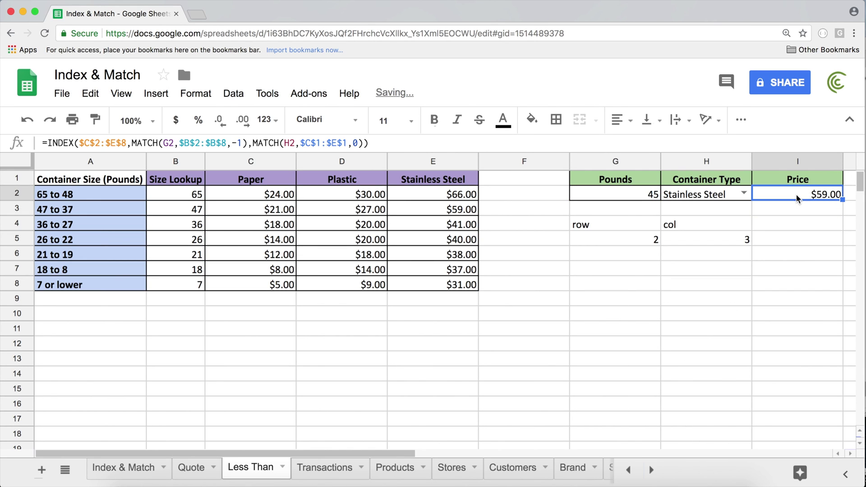
Step: Clear helper cells G4:H5 and review the Pounds, Container Type and Price cells
left_click_drag(710, 240, 614, 226)
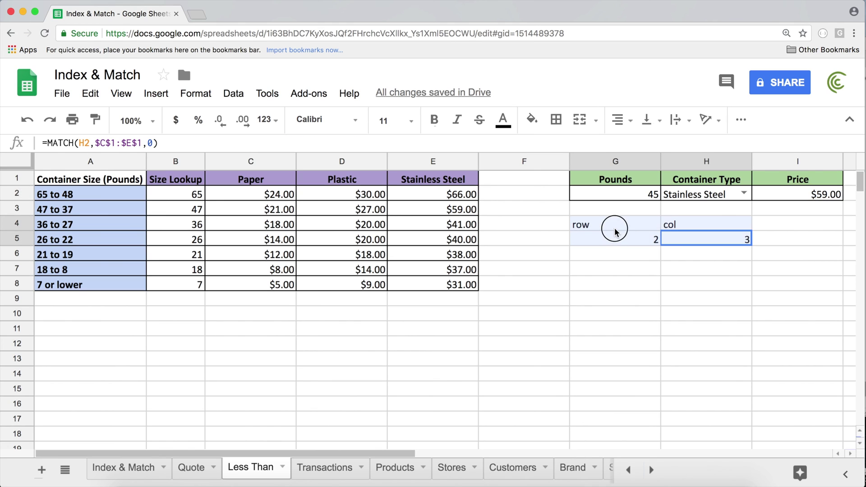
key("Delete")
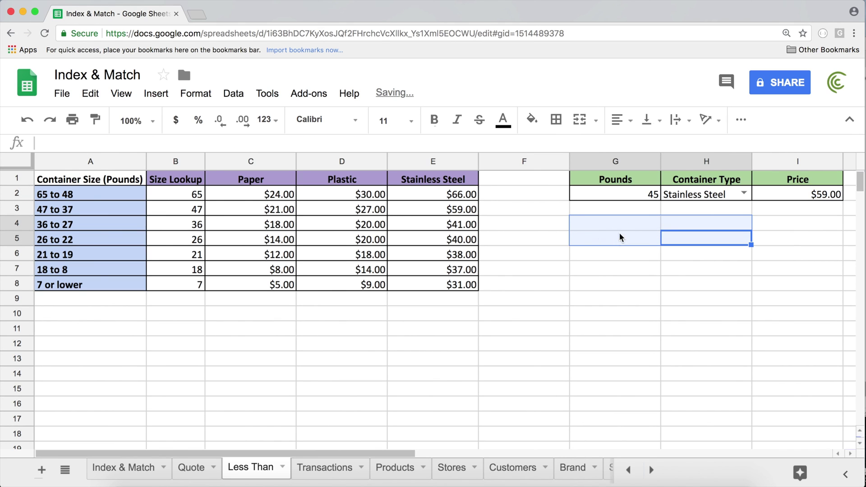
left_click(621, 228)
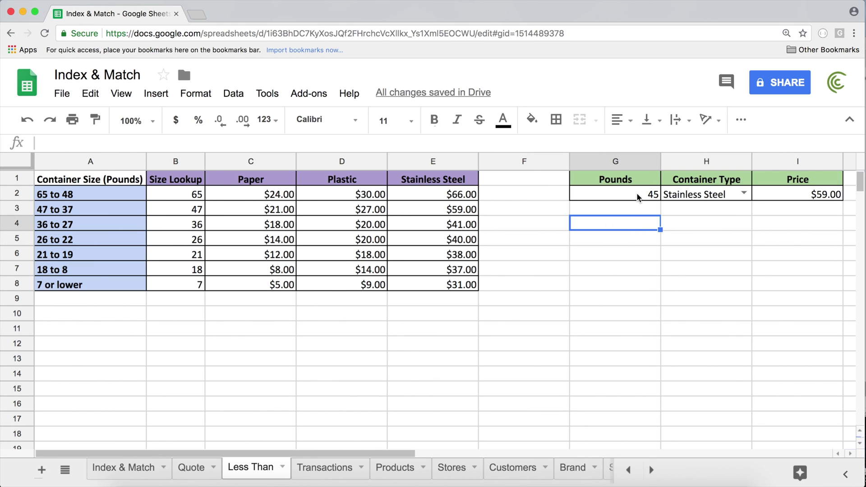
left_click(639, 194)
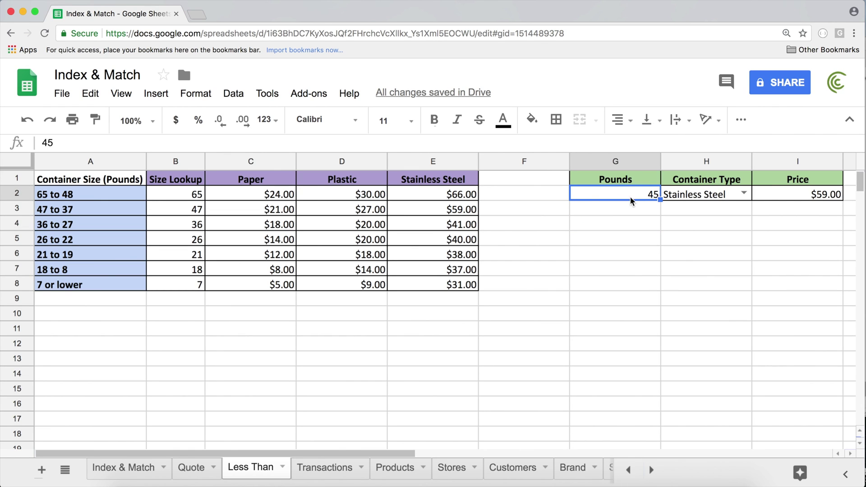
left_click(707, 196)
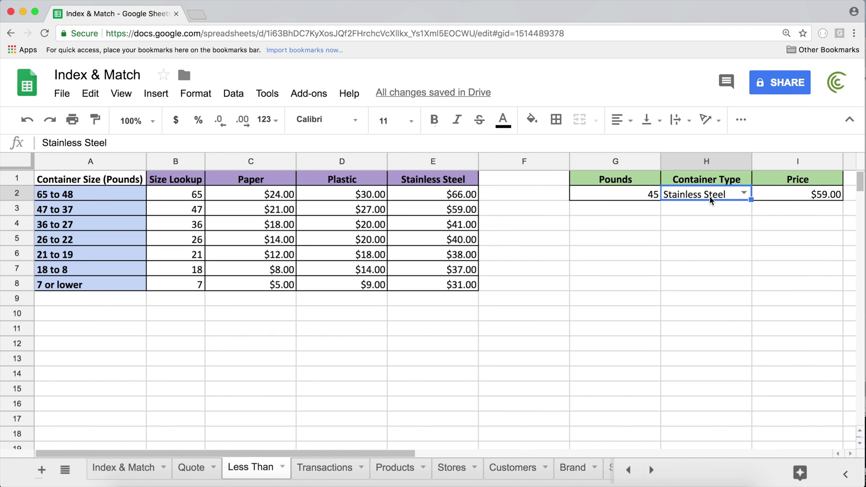
left_click(817, 196)
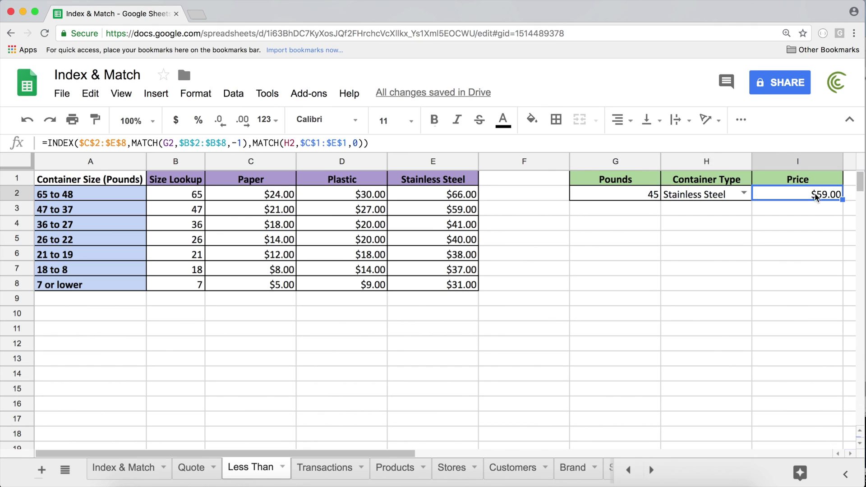
Step: Switch Container Type to Paper and confirm the $21.00 table price
left_click(743, 194)
left_click(690, 233)
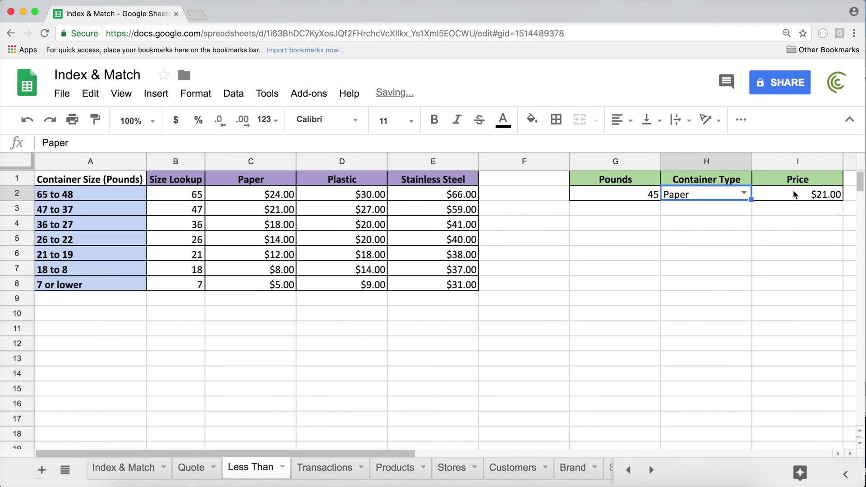
left_click(284, 210)
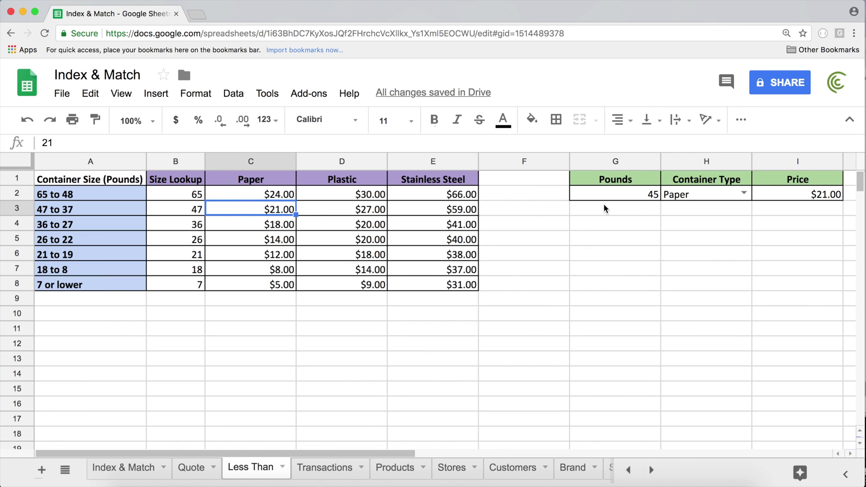
Step: Set Pounds to 25 and check the 26-22 range's Paper price of $14.00
left_click(644, 195)
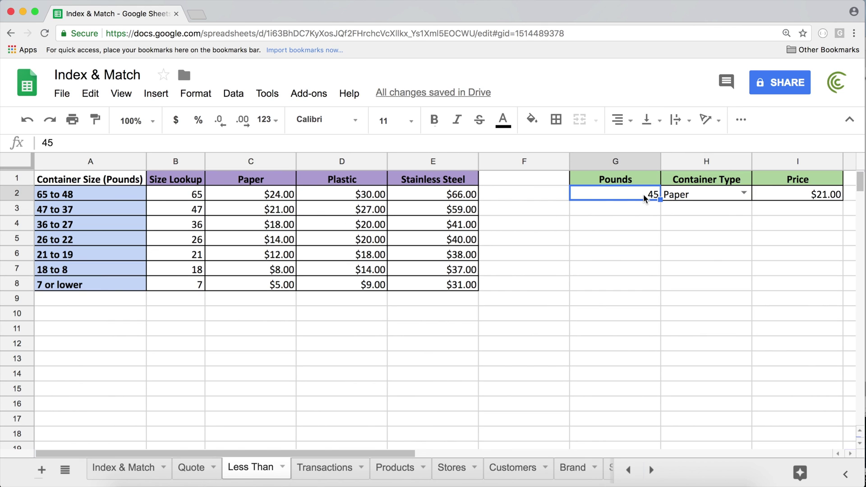
type("25")
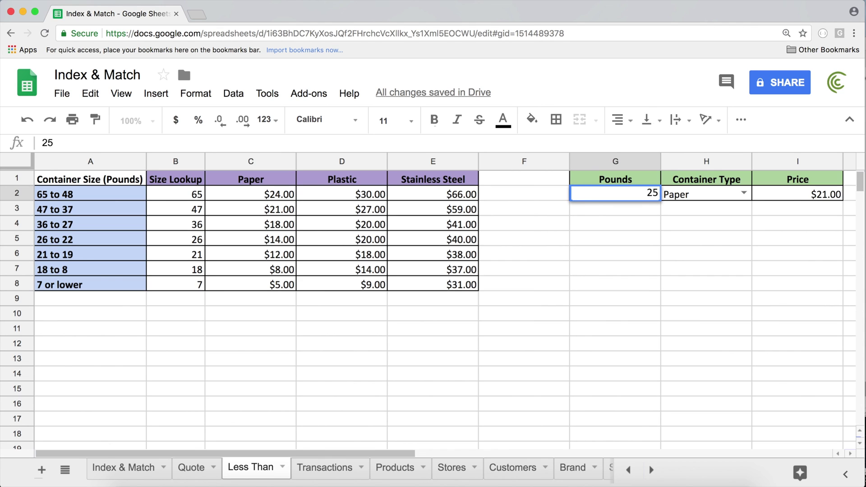
key("Return")
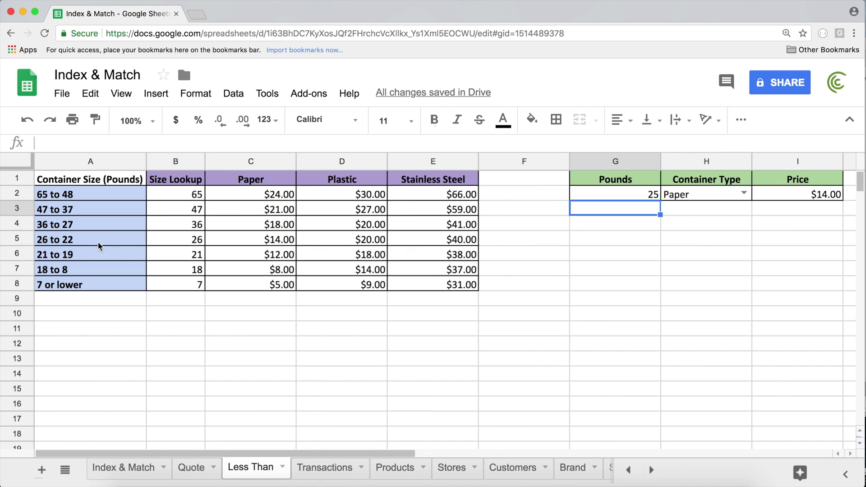
left_click(64, 243)
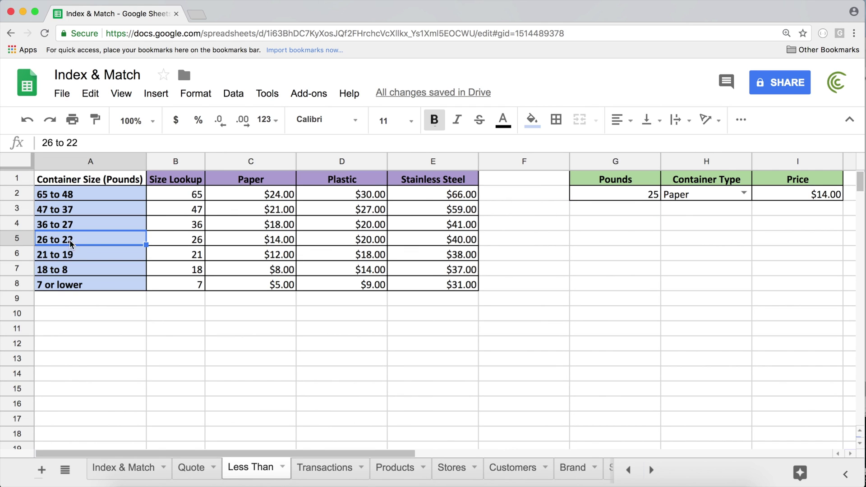
left_click(179, 241)
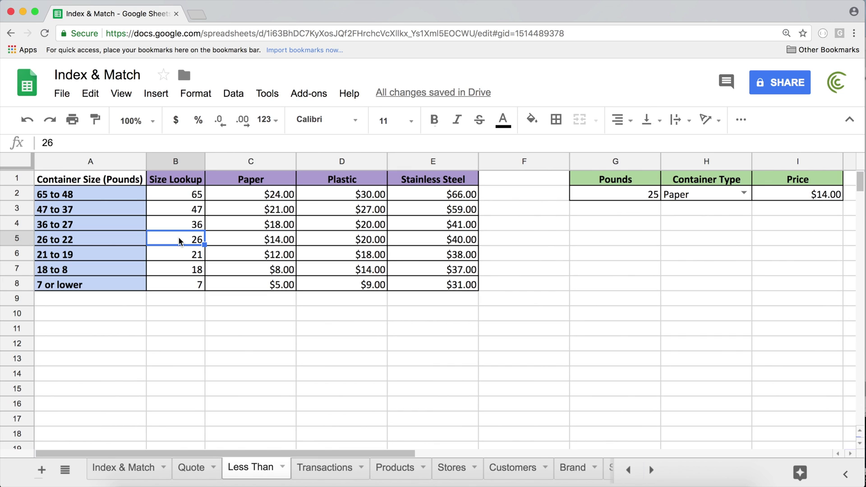
left_click(252, 243)
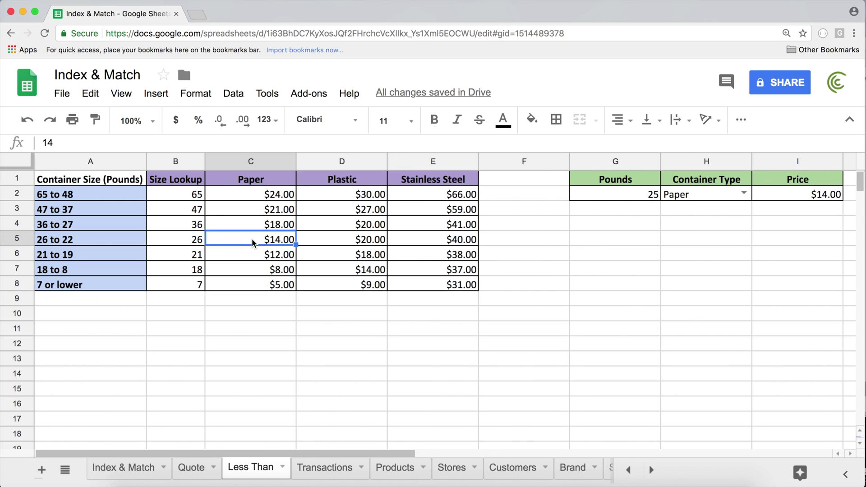
Step: Switch Container Type to Plastic and verify the $20.00 price for 25 pounds
left_click(744, 194)
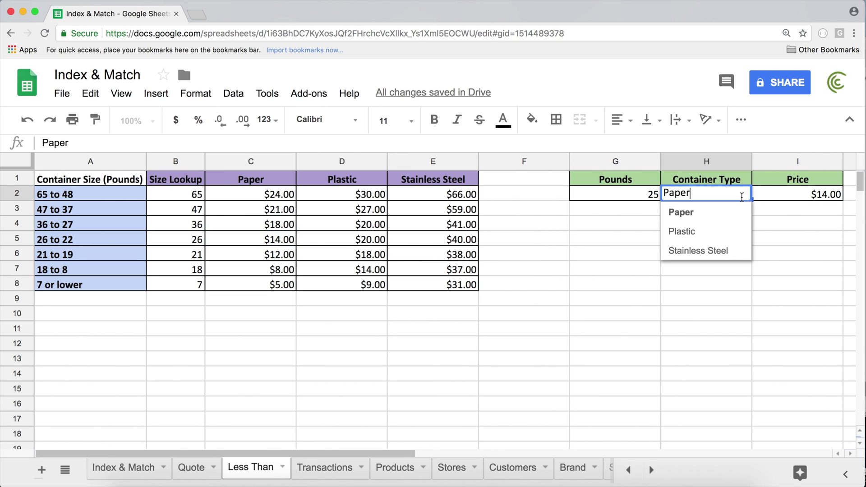
left_click(717, 229)
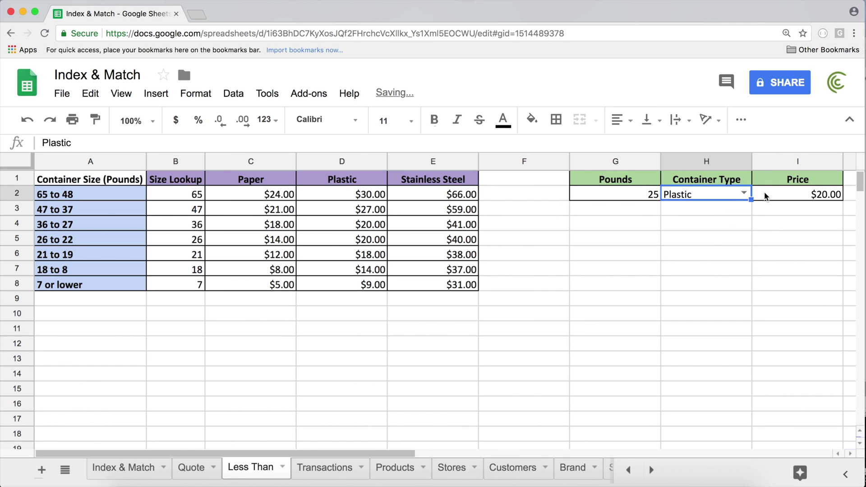
left_click(345, 241)
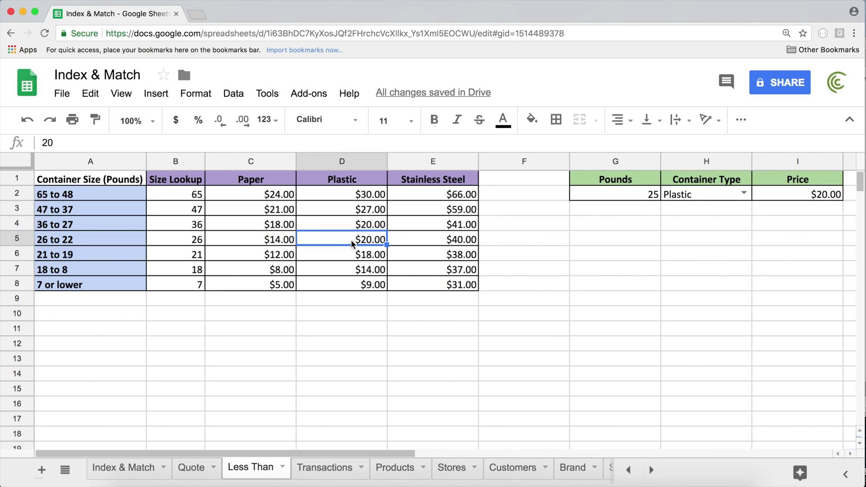
left_click(614, 196)
Step: Set Pounds to 4 and confirm the Plastic price of $9.00
type("4")
key("Return")
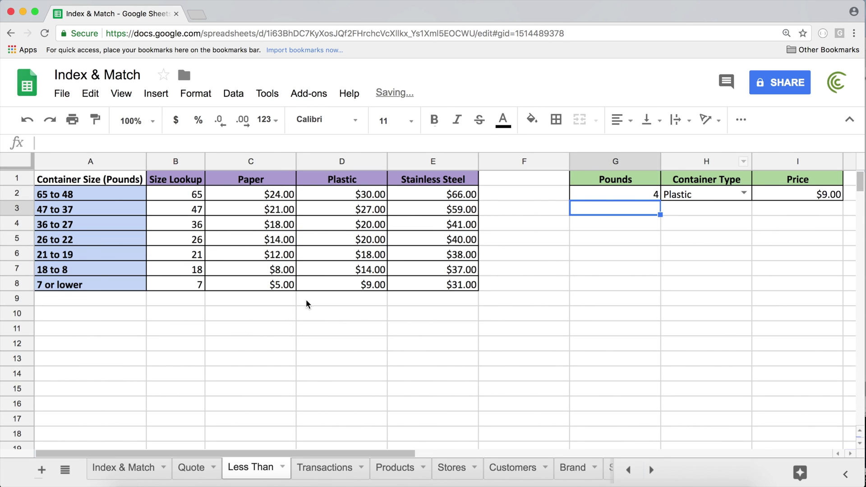
left_click(352, 286)
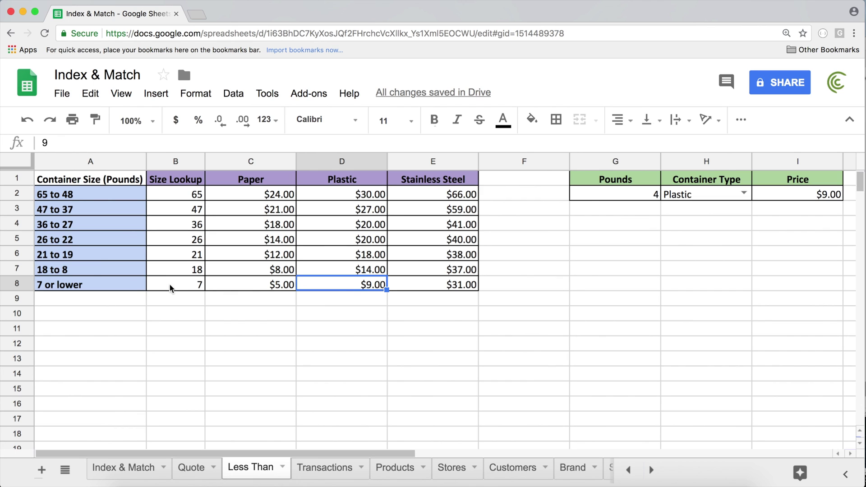
Step: Set Pounds to 21 and confirm the Plastic price of $18.00 for 21 to 19
left_click(629, 198)
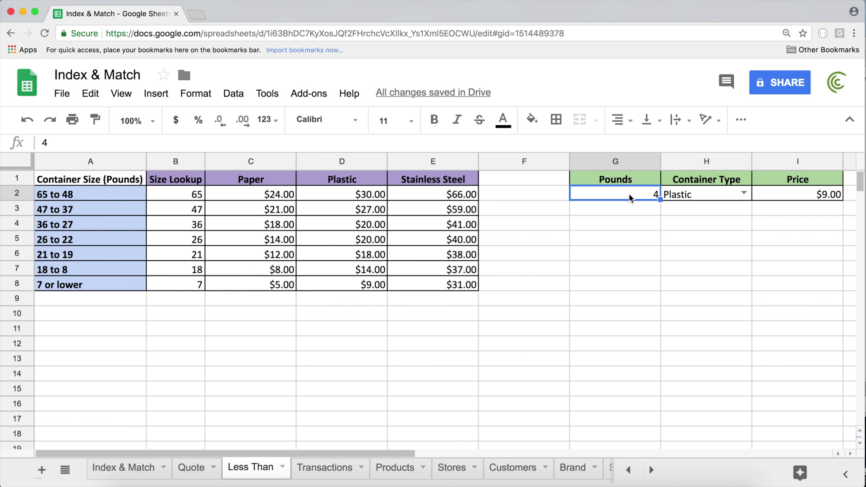
type("21")
key("Return")
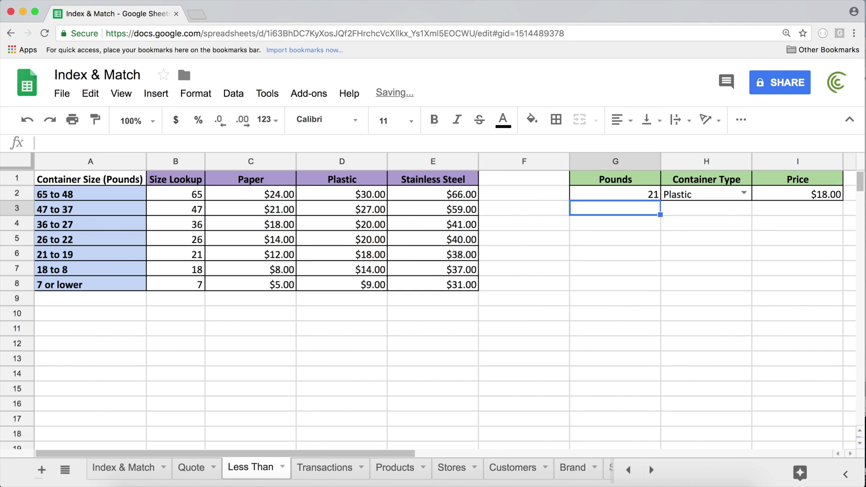
left_click(195, 256)
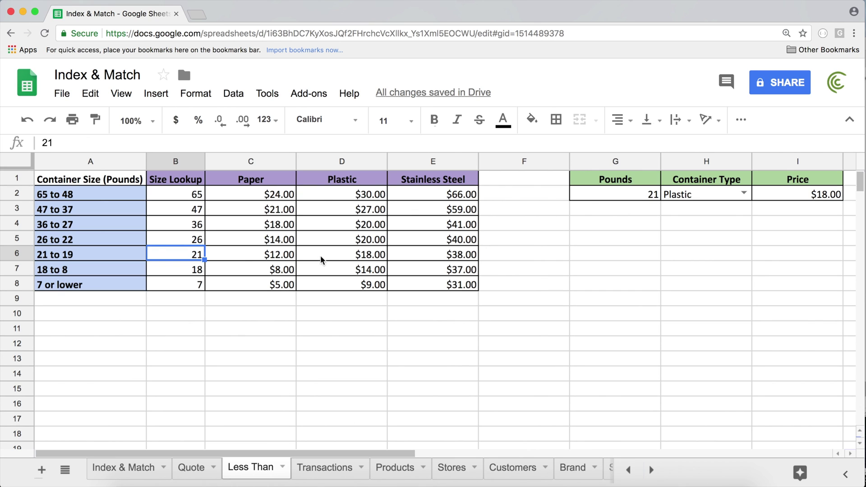
left_click(348, 256)
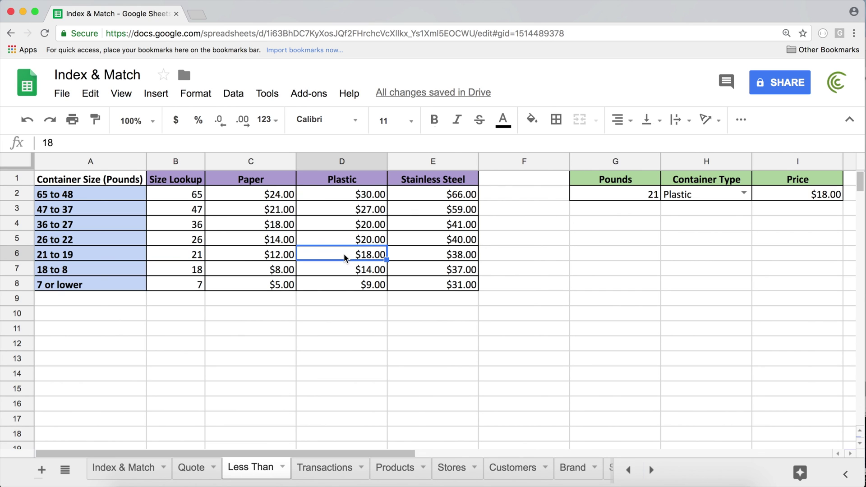
Step: Set Pounds to 80 and check that Price shows #N/A
left_click(643, 198)
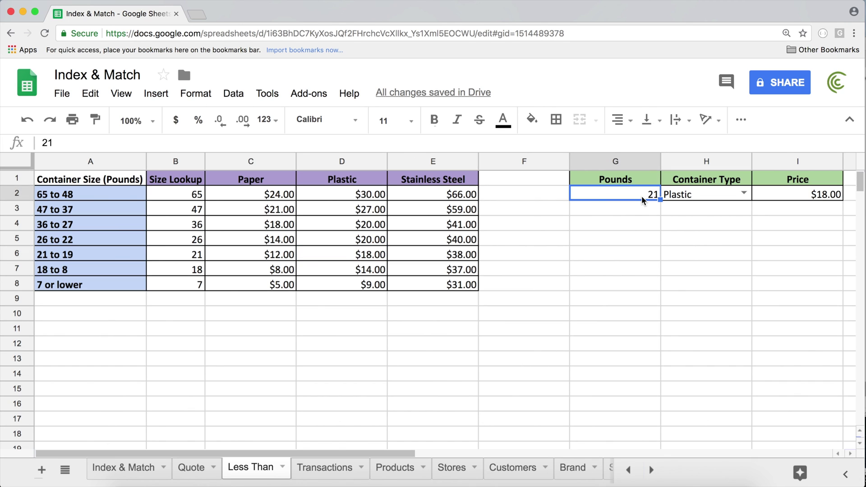
type("80")
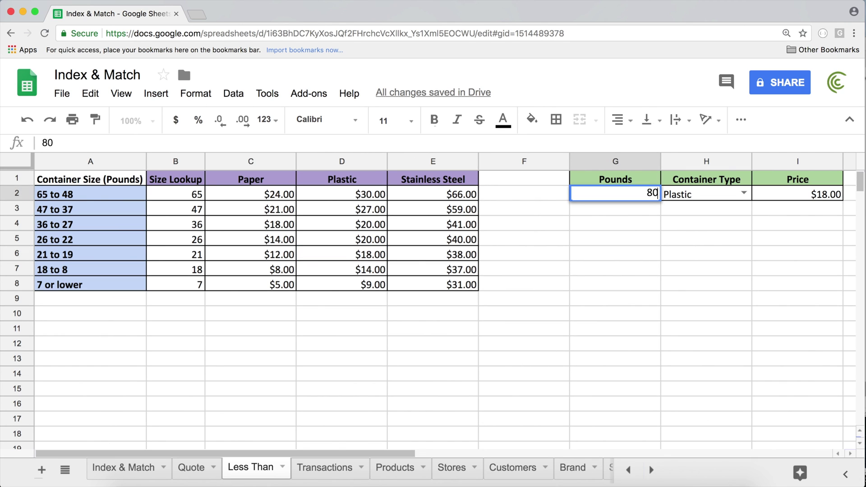
key("Return")
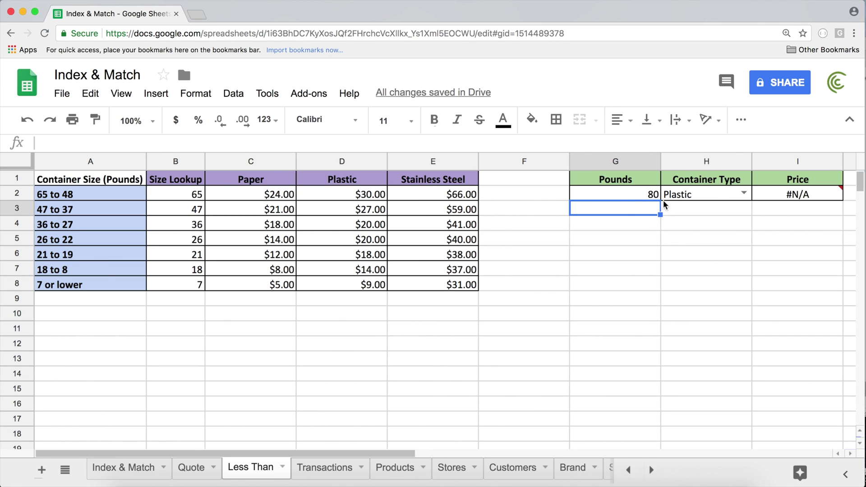
key("Up")
key("Right")
key("Right")
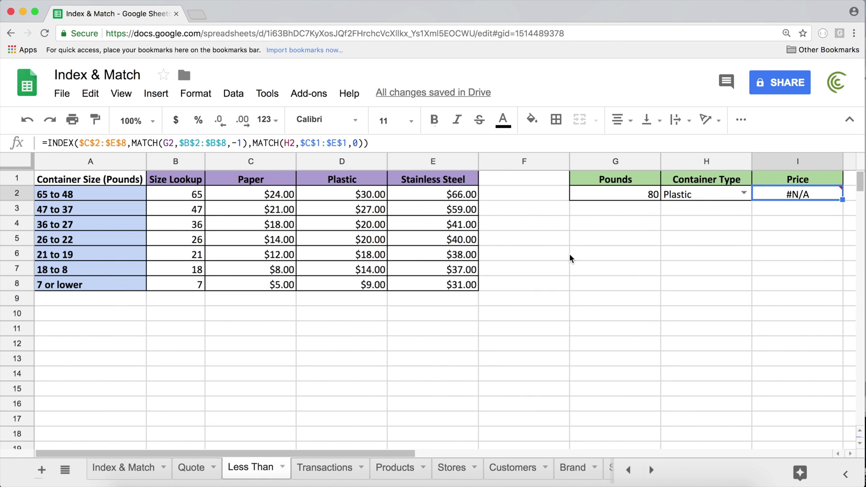